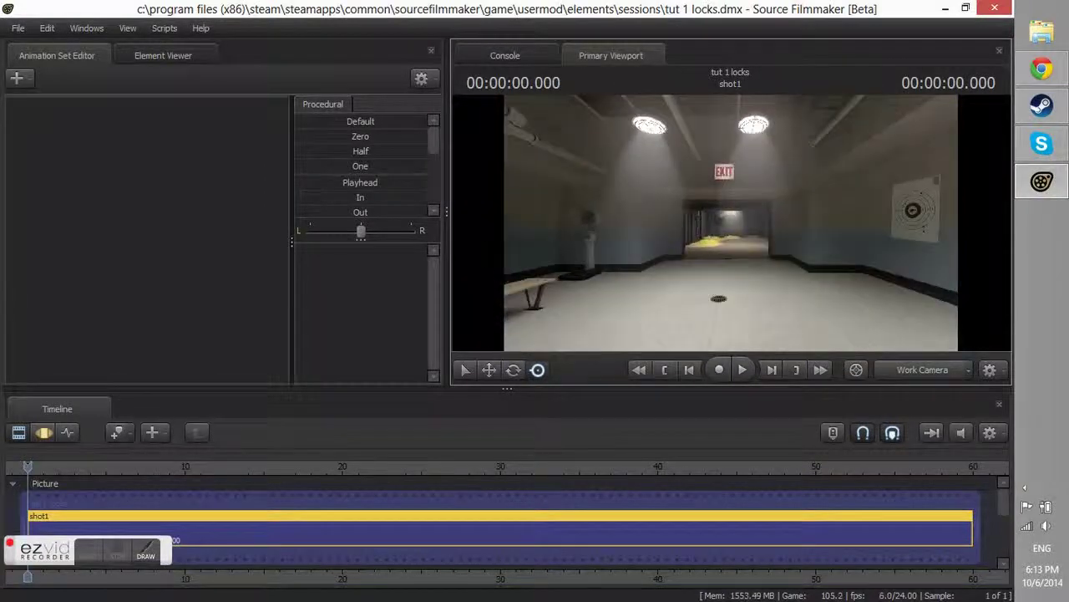
# - Fly the work camera through the building and out to the dirt yard in front of the red wooden buildings
pyautogui.press('w')
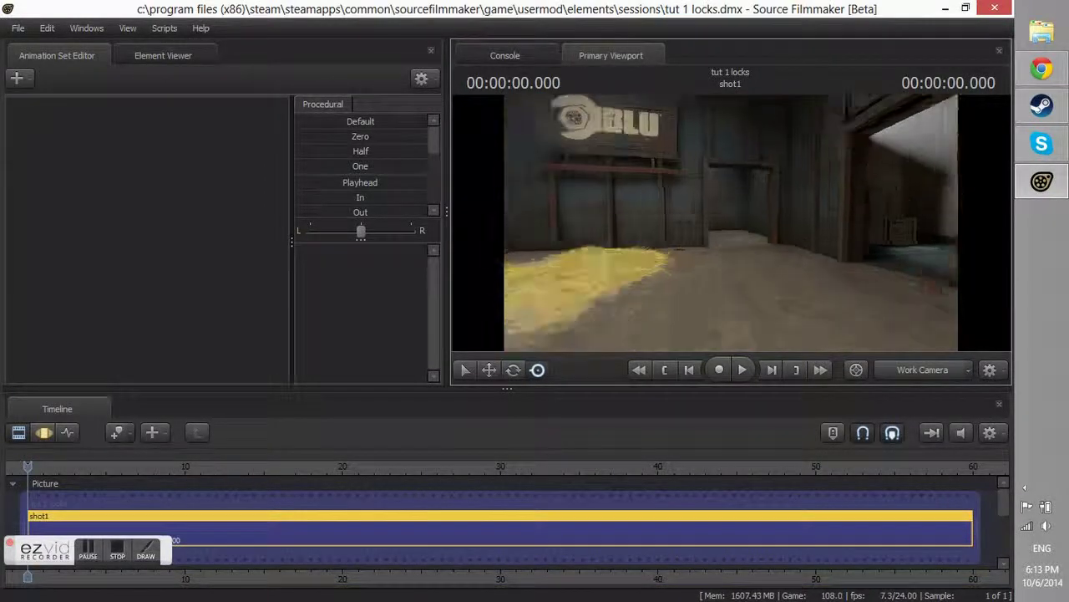
pyautogui.press('w')
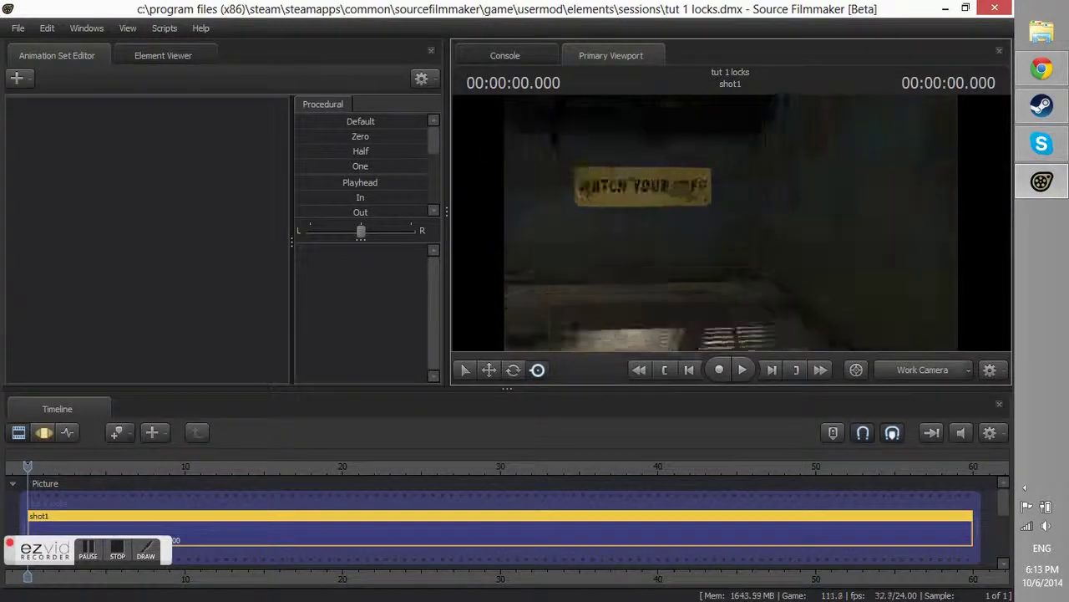
pyautogui.press('w')
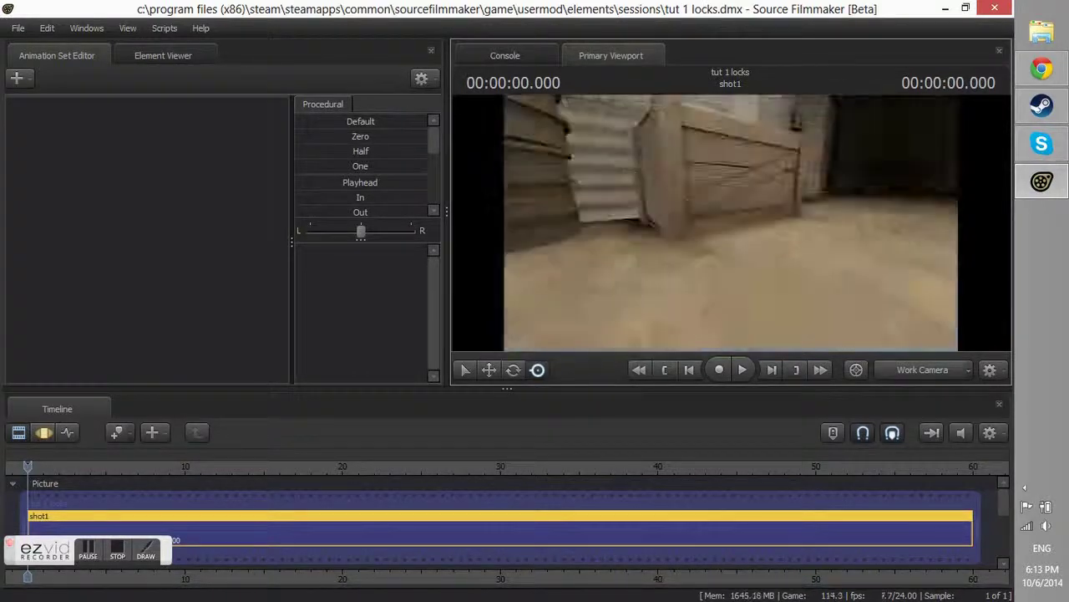
pyautogui.press('w')
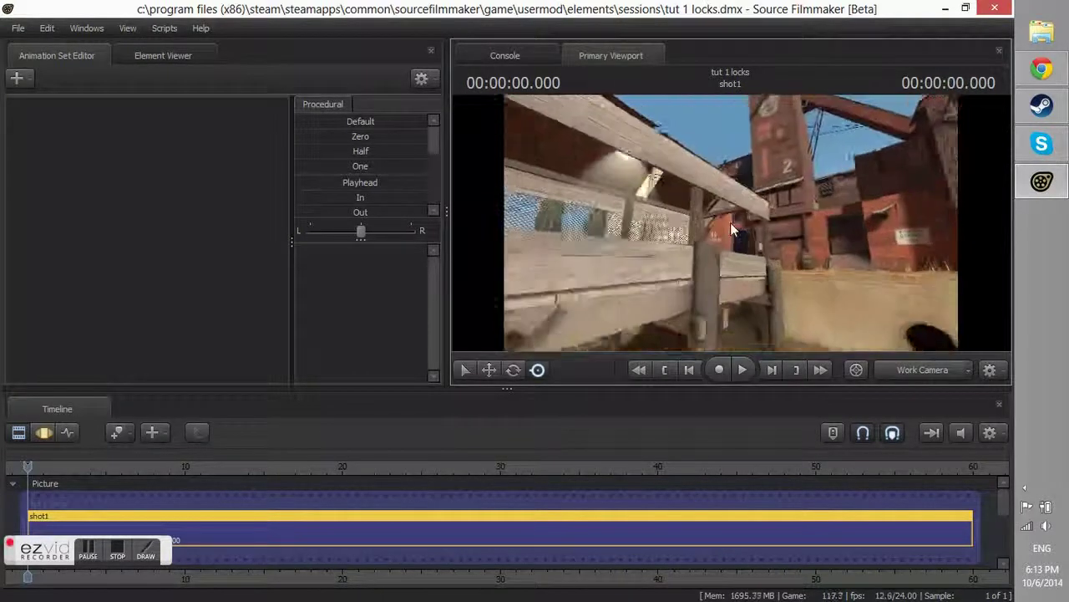
pyautogui.press('w')
pyautogui.moveTo(731, 223); pyautogui.dragTo(835, 276)
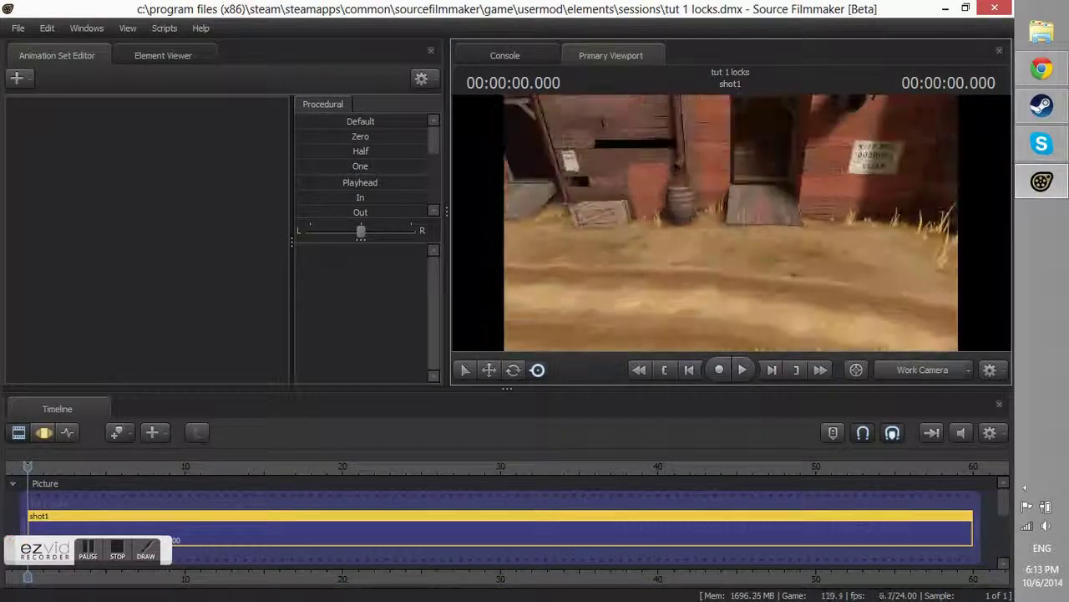
# - Create an animation set for the medic.mdl model from the player/hwm folder
pyautogui.rightClick(52, 198)
pyautogui.click(57, 204)
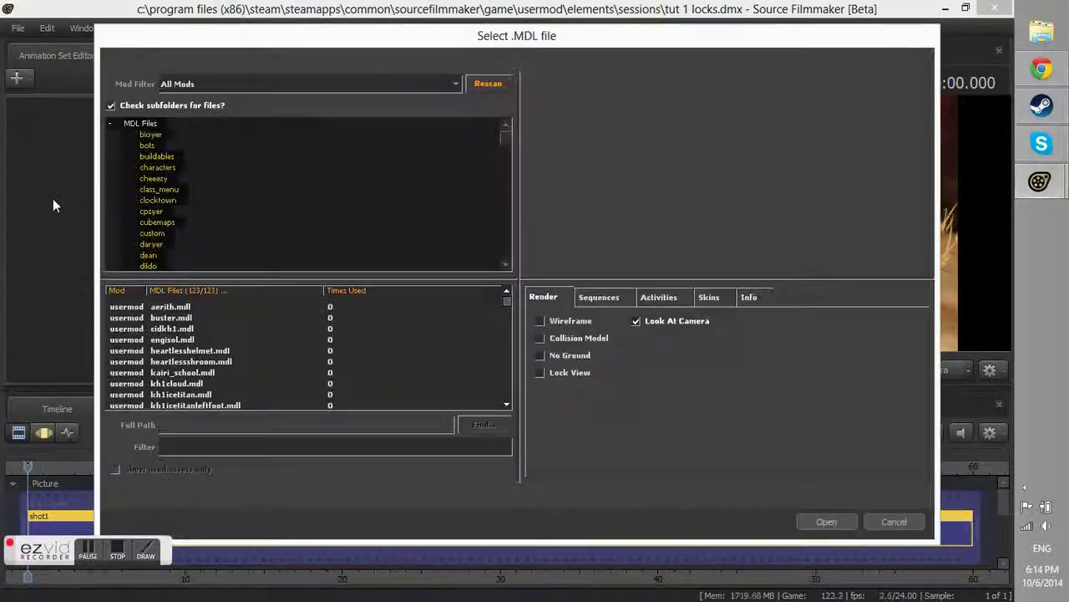
pyautogui.scroll(-15, 196, 177)
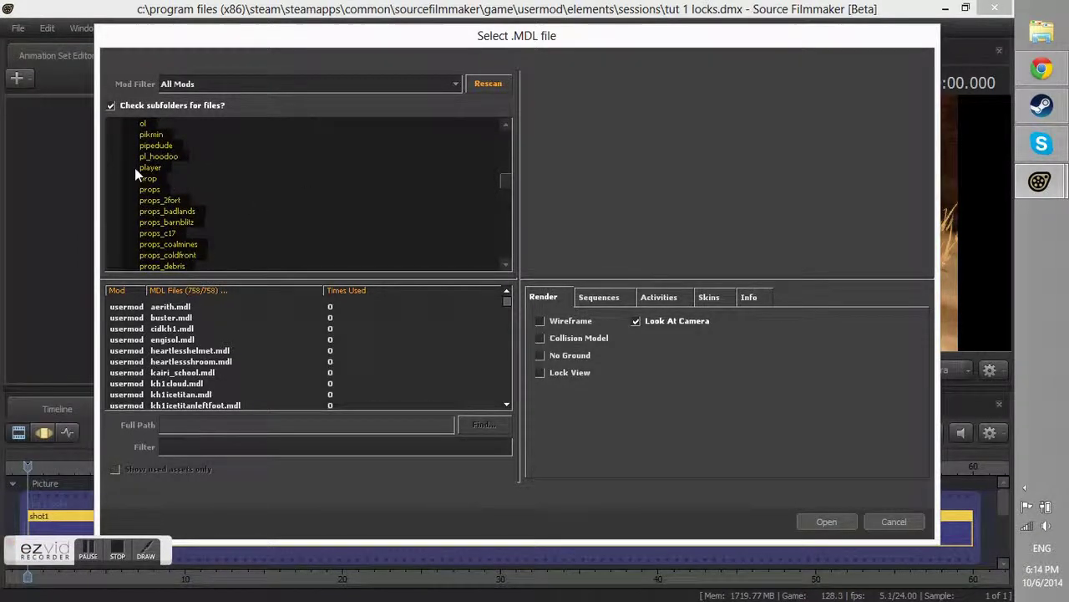
pyautogui.click(134, 167)
pyautogui.click(170, 191)
pyautogui.scroll(-10, 188, 206)
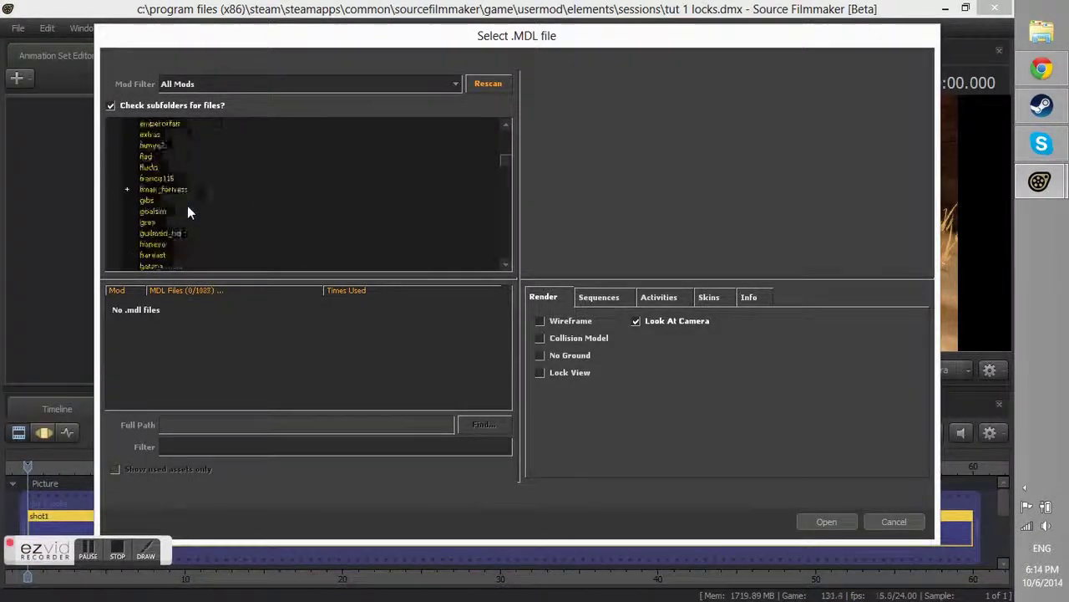
pyautogui.scroll(-7, 202, 226)
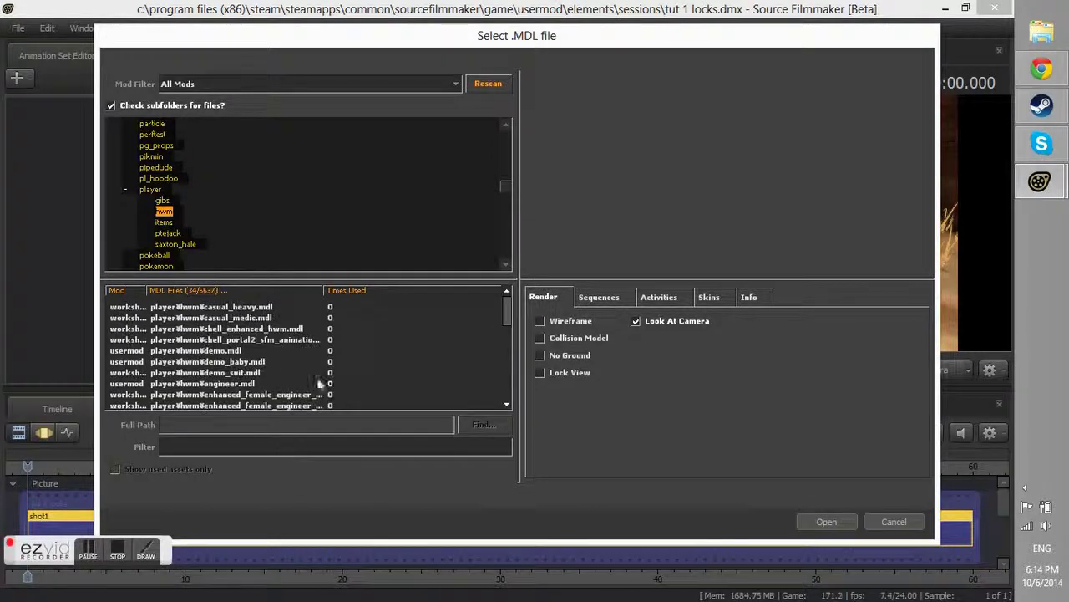
pyautogui.scroll(-5, 320, 382)
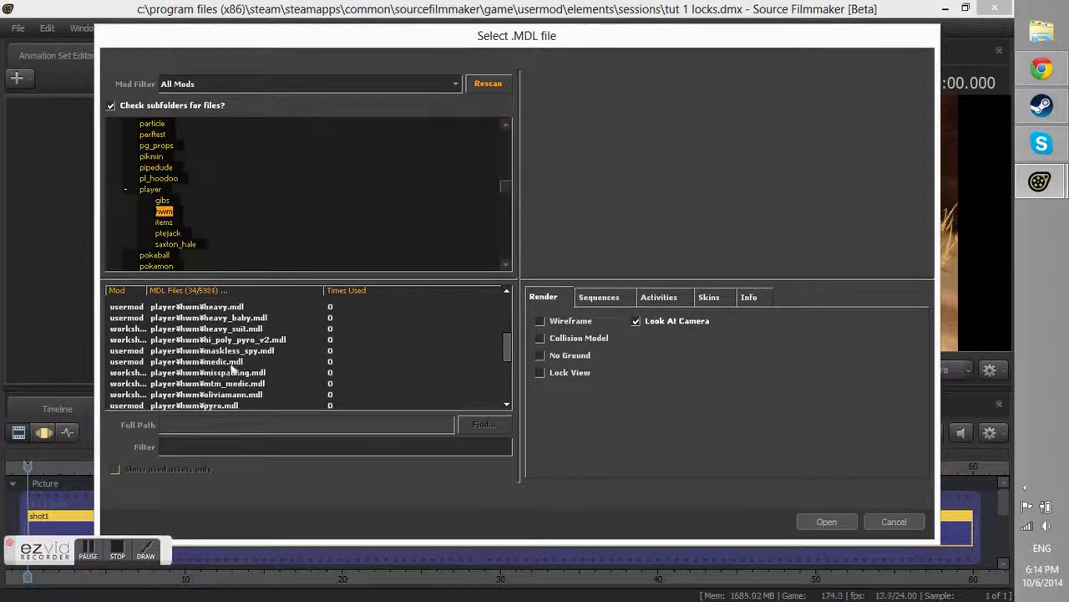
pyautogui.click(230, 362)
pyautogui.click(827, 523)
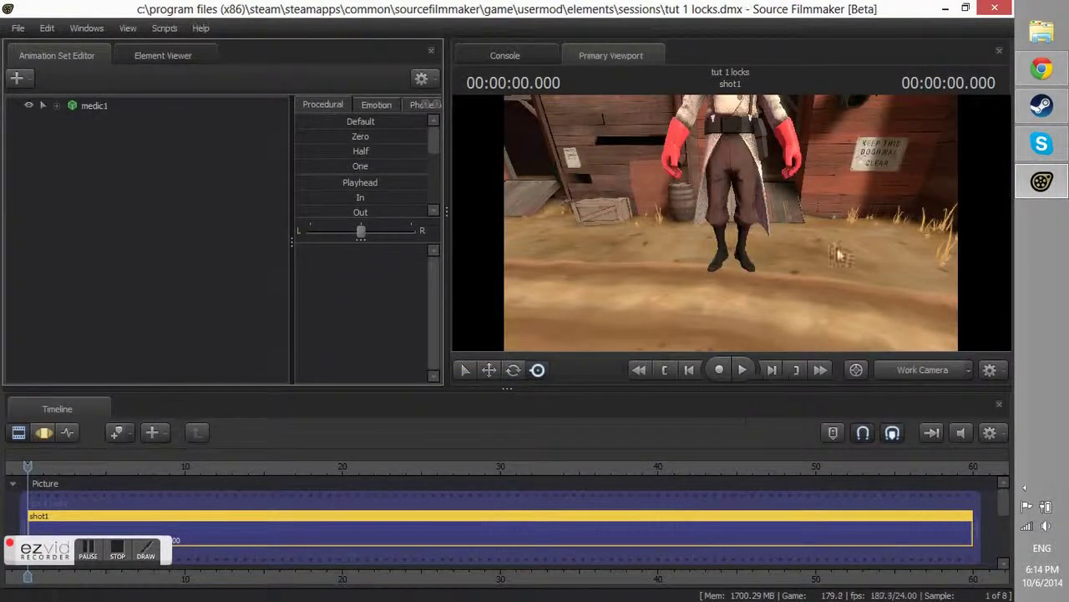
# - Move the whole medic model onto the dirt track with the Motion Editor and save the session
pyautogui.moveTo(840, 254); pyautogui.dragTo(551, 275)
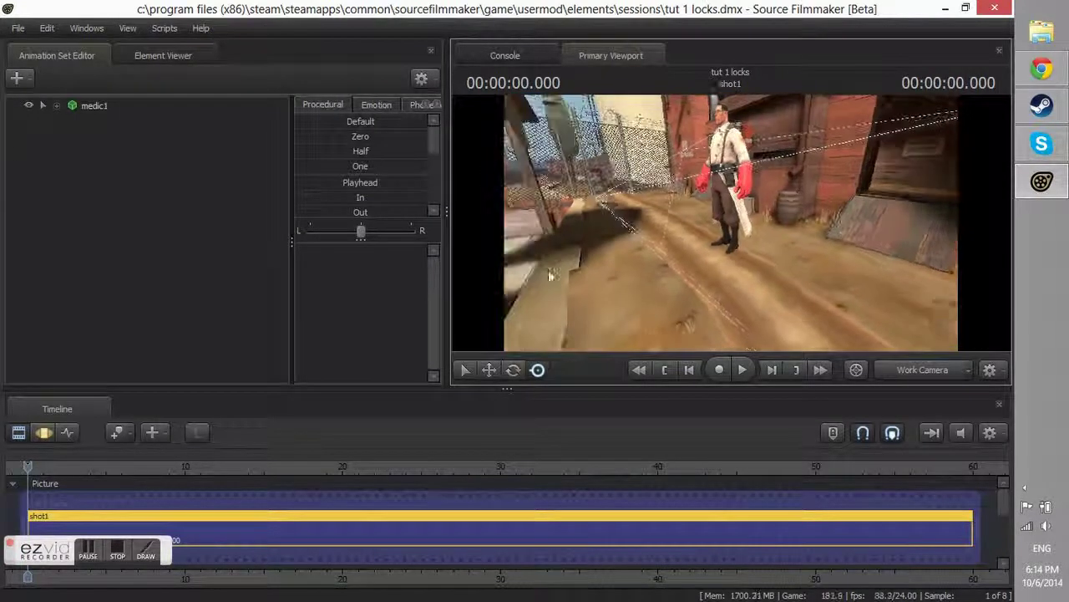
pyautogui.click(94, 106)
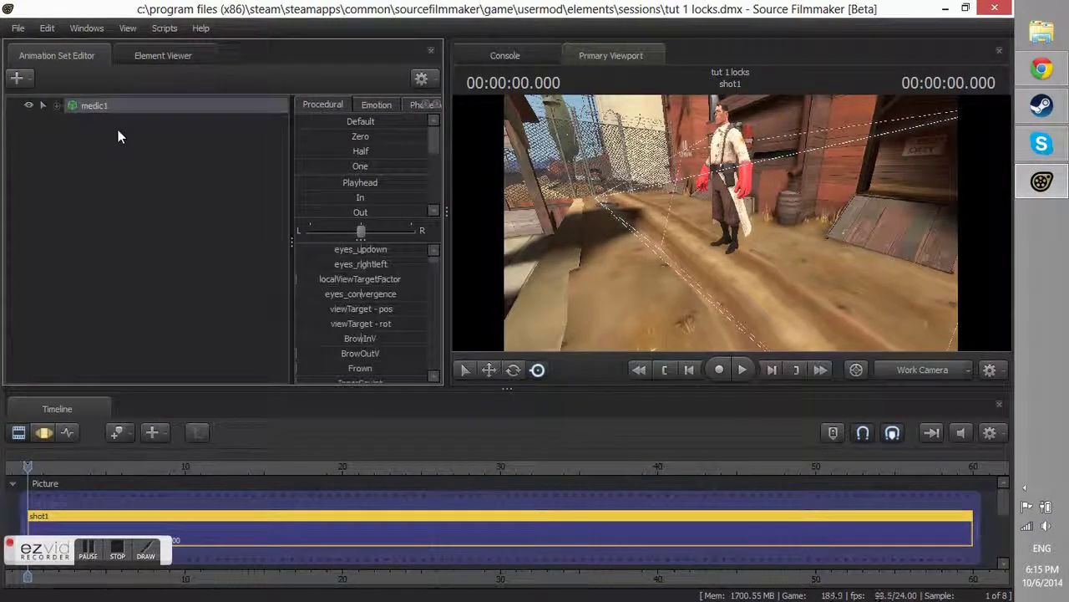
pyautogui.press('F3')
pyautogui.moveTo(726, 247); pyautogui.dragTo(761, 316)
pyautogui.hotkey('ctrl', 's')
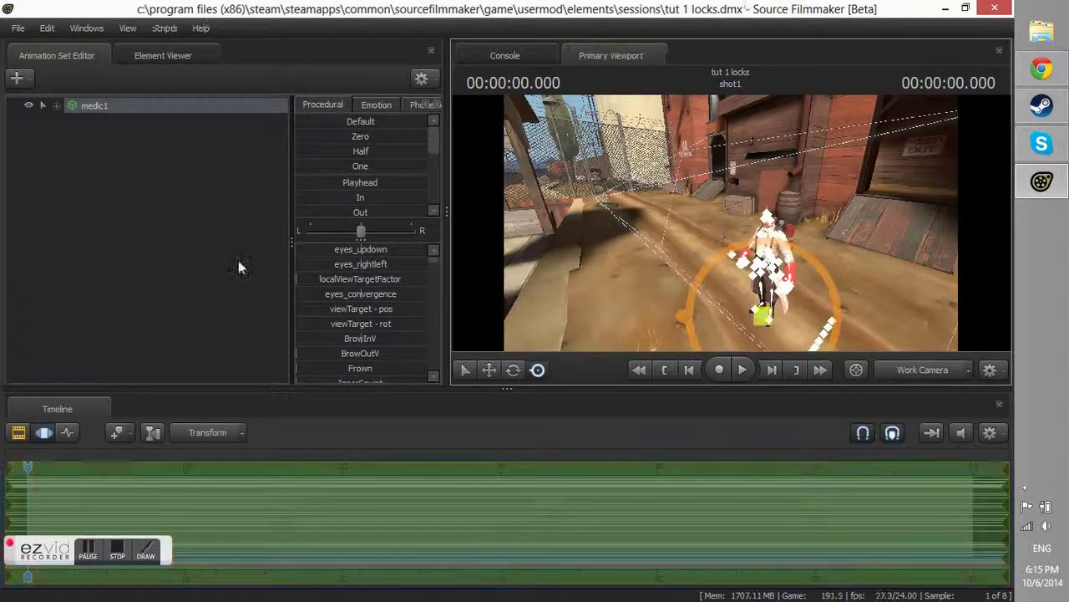
# - Move camera1 in for a closer, angled view of the medic and return to the Work Camera
pyautogui.click(935, 370)
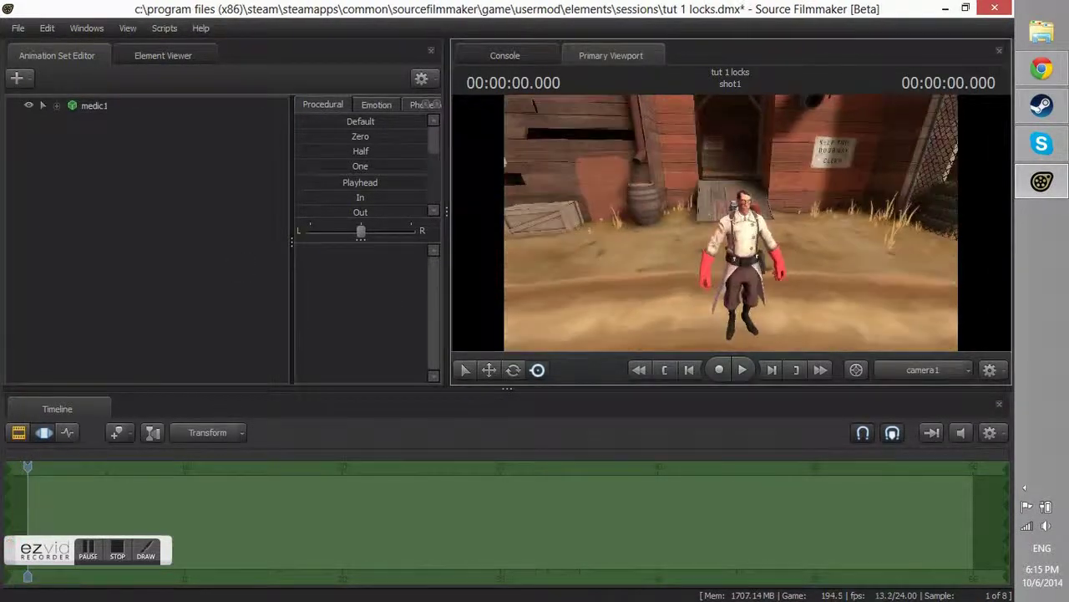
pyautogui.press('w')
pyautogui.moveTo(730, 223); pyautogui.dragTo(773, 223)
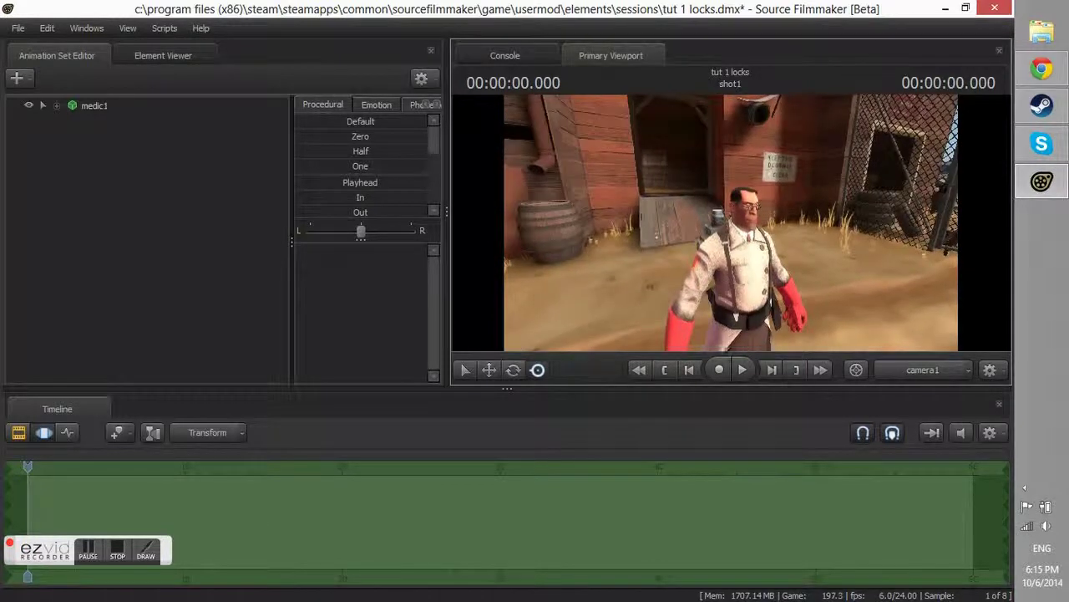
pyautogui.click(905, 373)
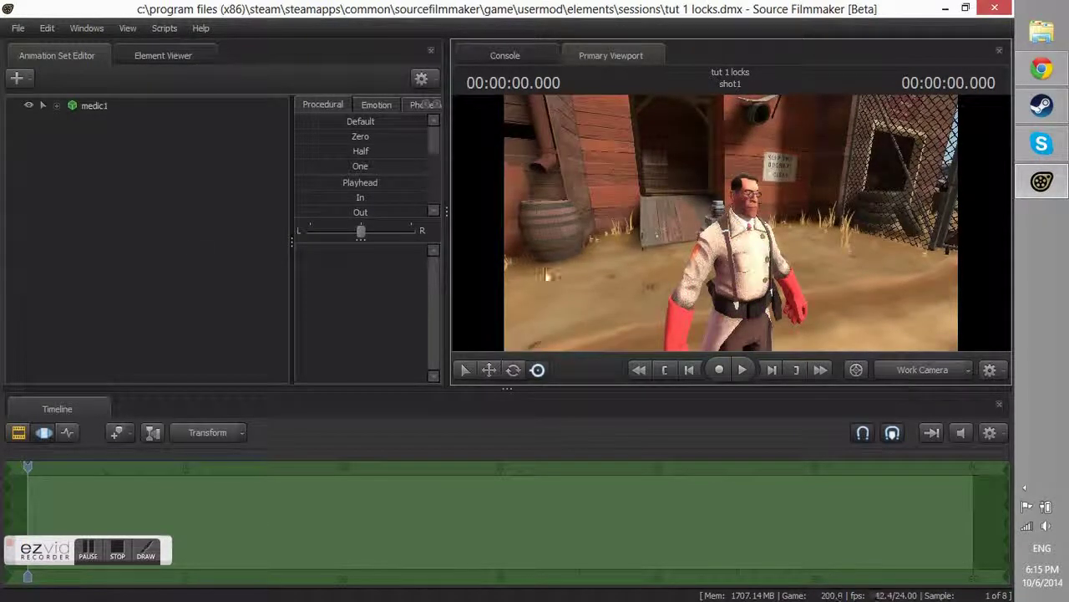
# - Add the Team Fortress item Angel of Death to the medic
pyautogui.press('d')
pyautogui.moveTo(717, 228); pyautogui.dragTo(635, 228)
pyautogui.rightClick(75, 103)
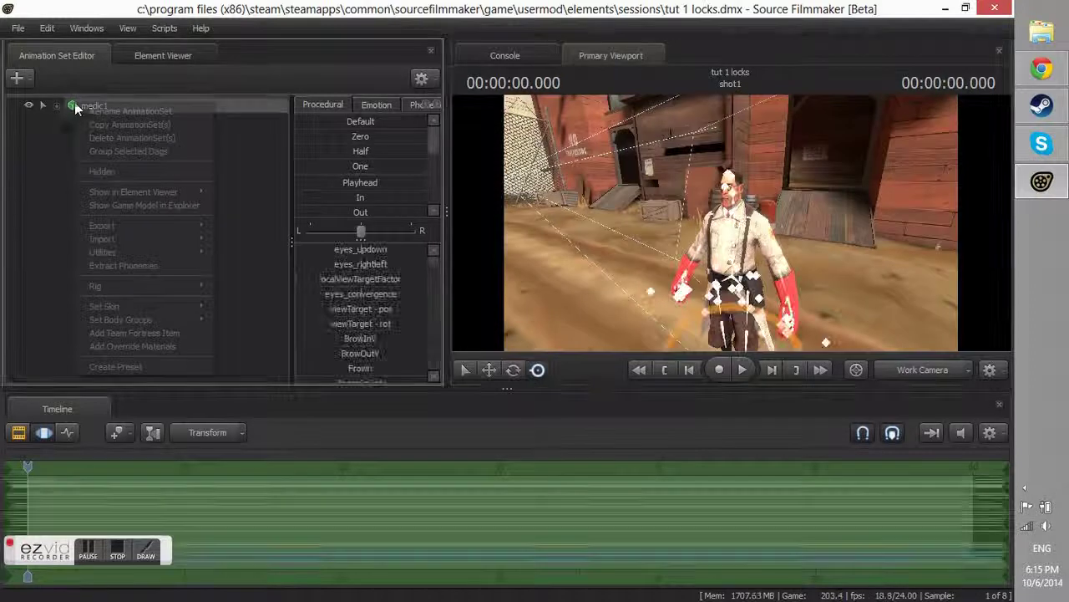
pyautogui.click(167, 336)
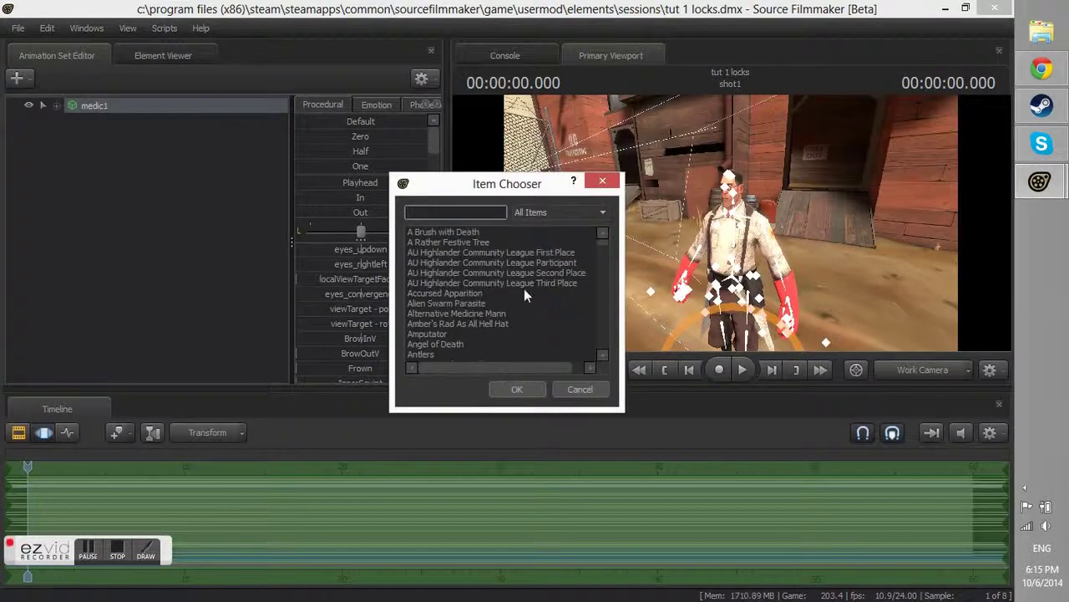
pyautogui.scroll(-3, 514, 294)
pyautogui.scroll(5, 501, 302)
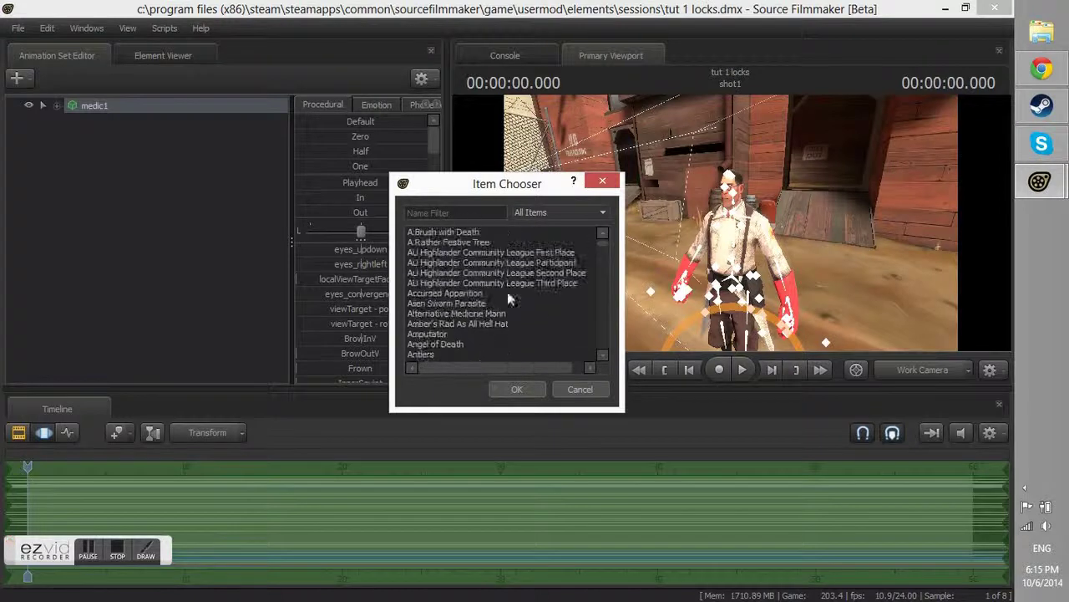
pyautogui.moveTo(602, 243)
pyautogui.mouseDown()
pyautogui.moveTo(604, 358)
pyautogui.moveTo(600, 232)
pyautogui.mouseUp()
pyautogui.click(427, 333)
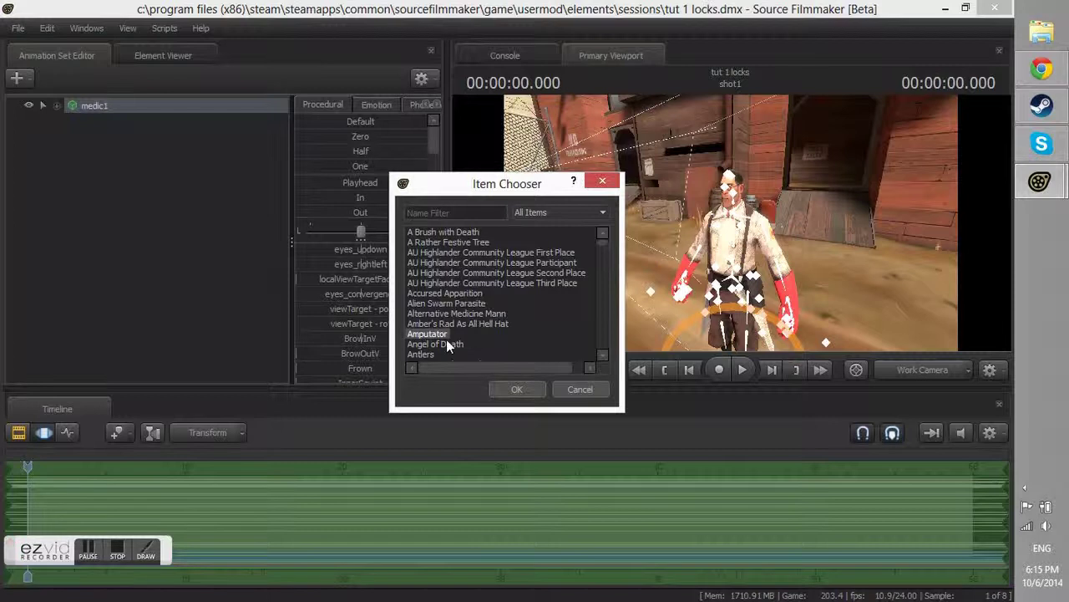
pyautogui.click(446, 344)
pyautogui.click(524, 390)
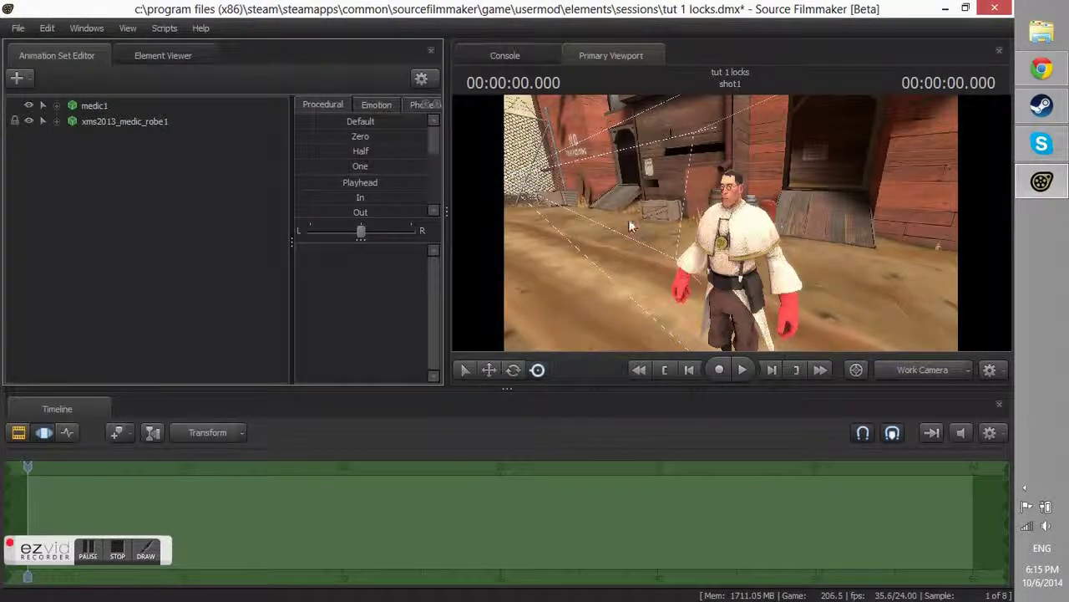
# - Undo the addition of the Angel of Death item
pyautogui.press('ctrl')
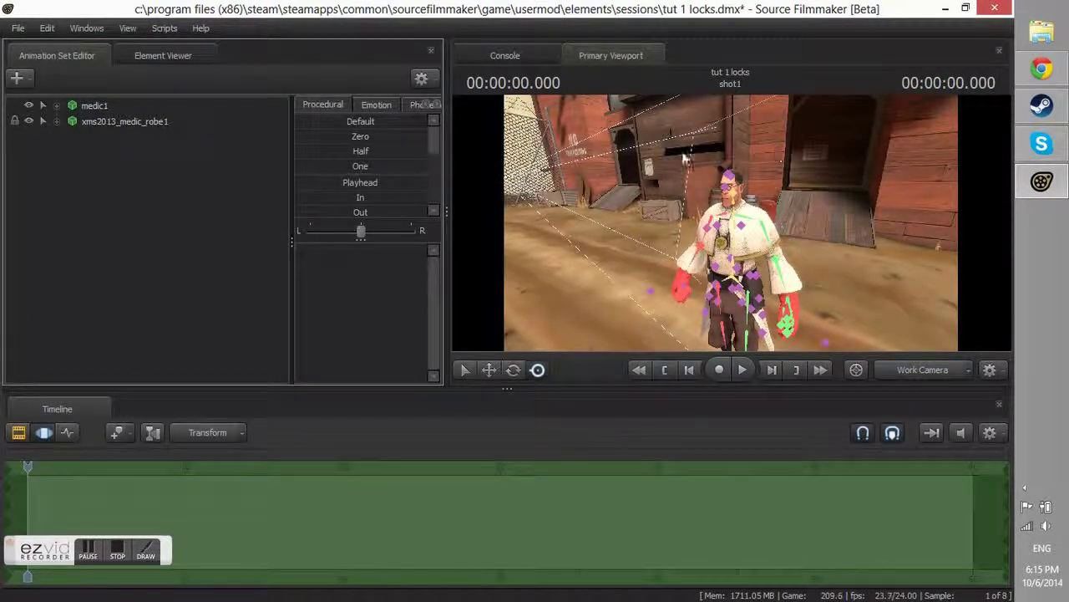
pyautogui.hotkey('ctrl', 'z')
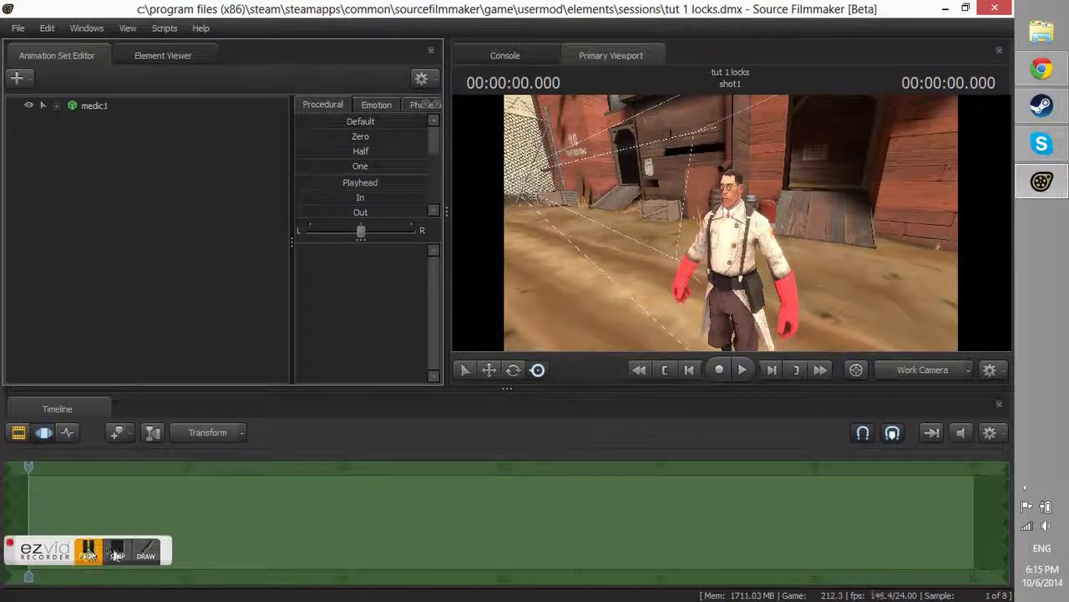
# - Switch the timeline back to the Motion Editor and save the session
pyautogui.click(88, 553)
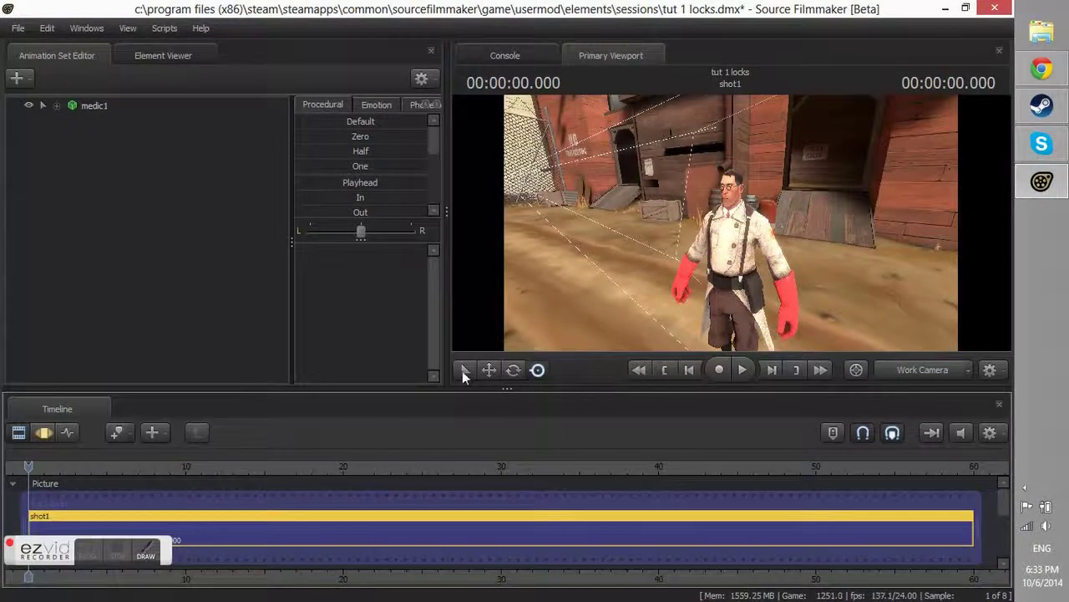
pyautogui.click(50, 431)
pyautogui.hotkey('ctrl', 's')
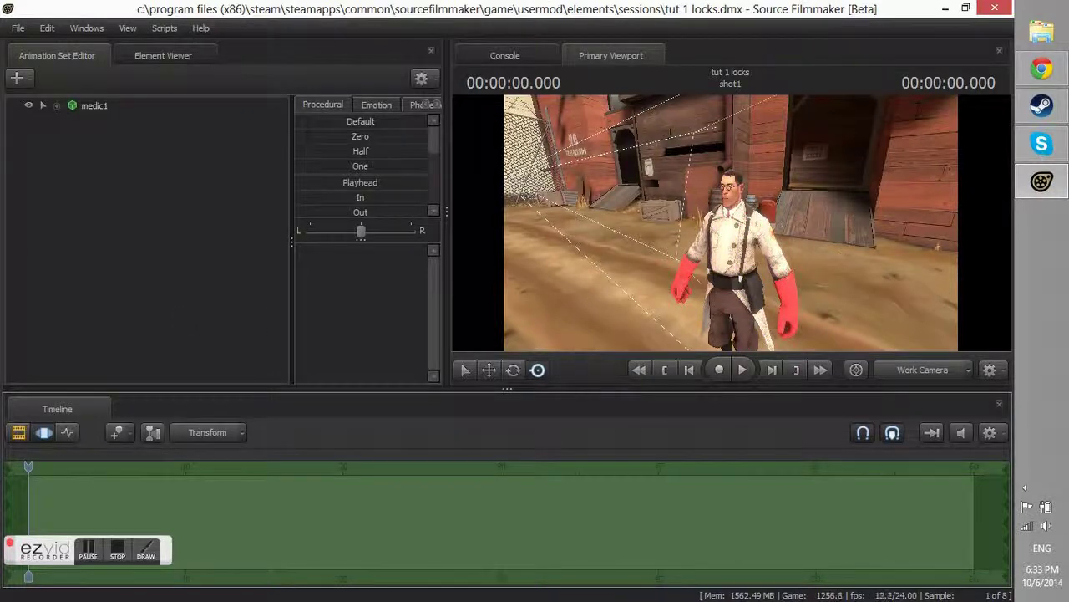
# - Open the model browser and list the MDL files of all folders
pyautogui.moveTo(938, 247); pyautogui.dragTo(902, 263)
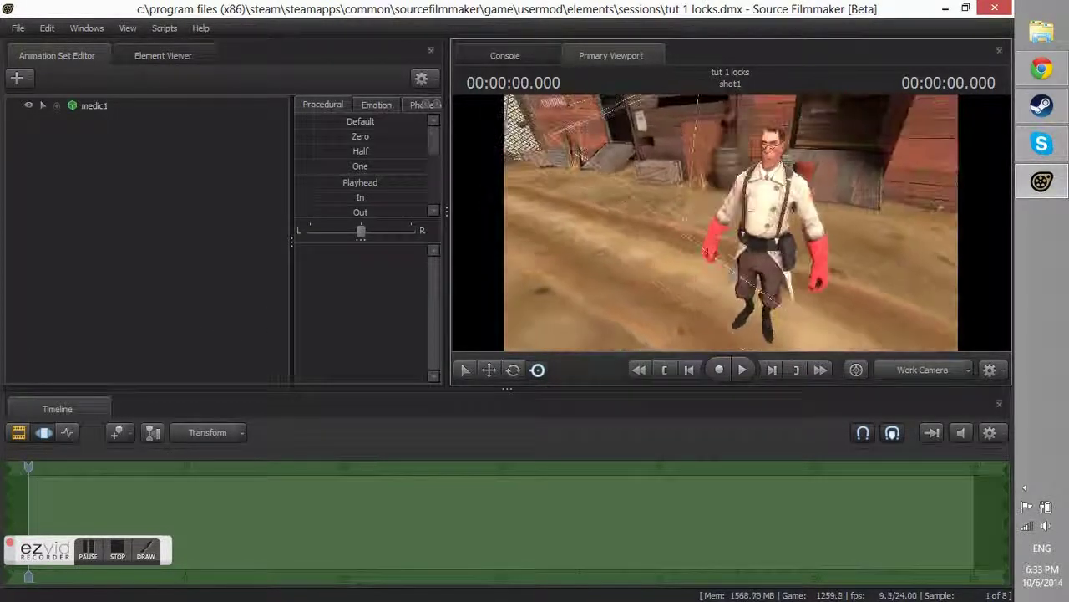
pyautogui.moveTo(731, 222); pyautogui.dragTo(685, 222)
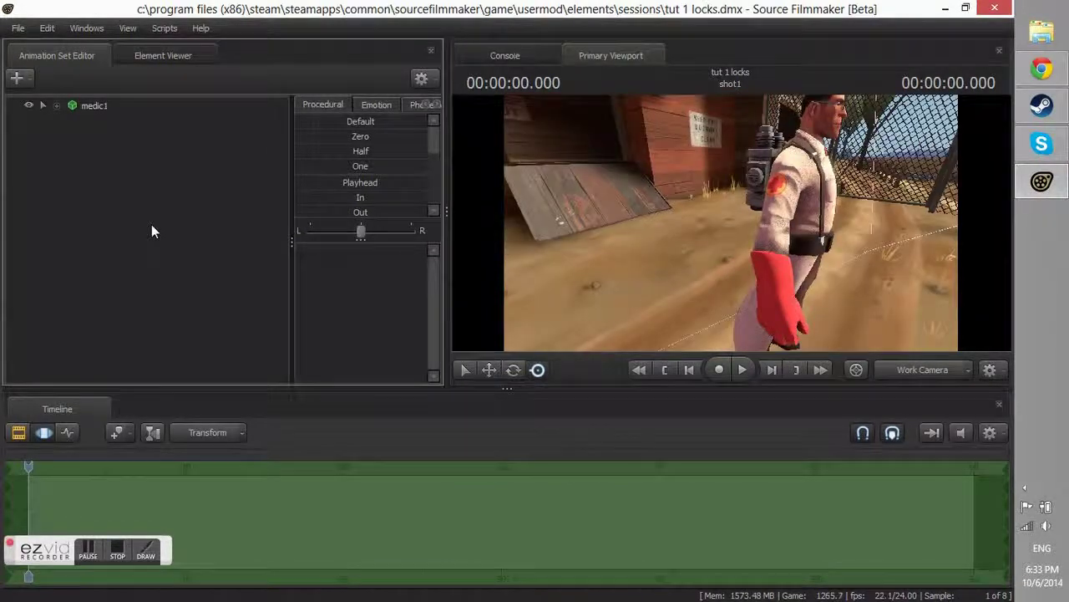
pyautogui.hotkey('ctrl', 'm')
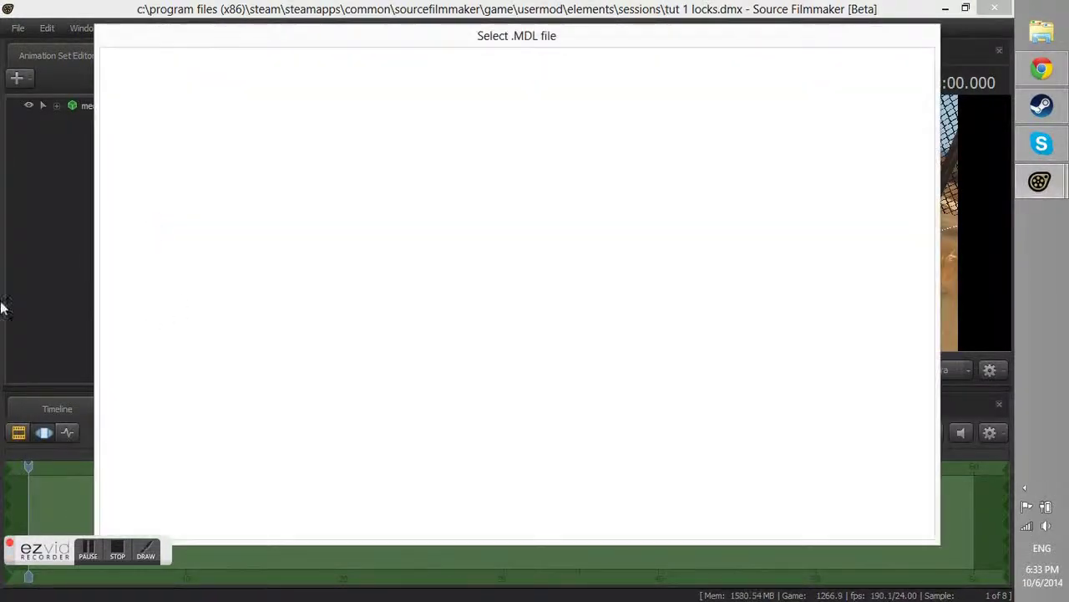
pyautogui.scroll(10, 270, 198)
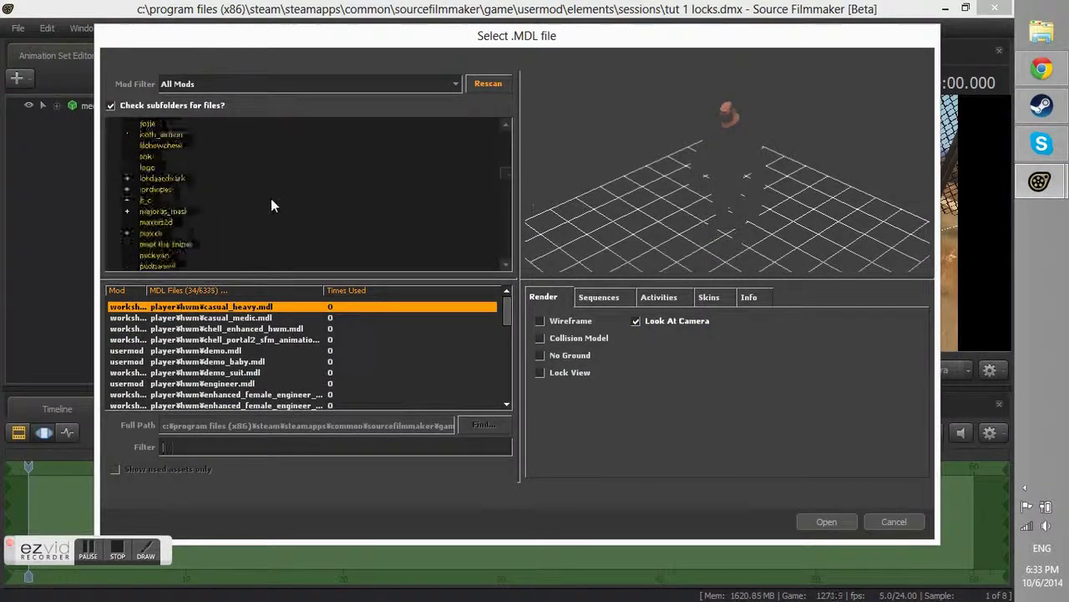
pyautogui.scroll(3, 200, 192)
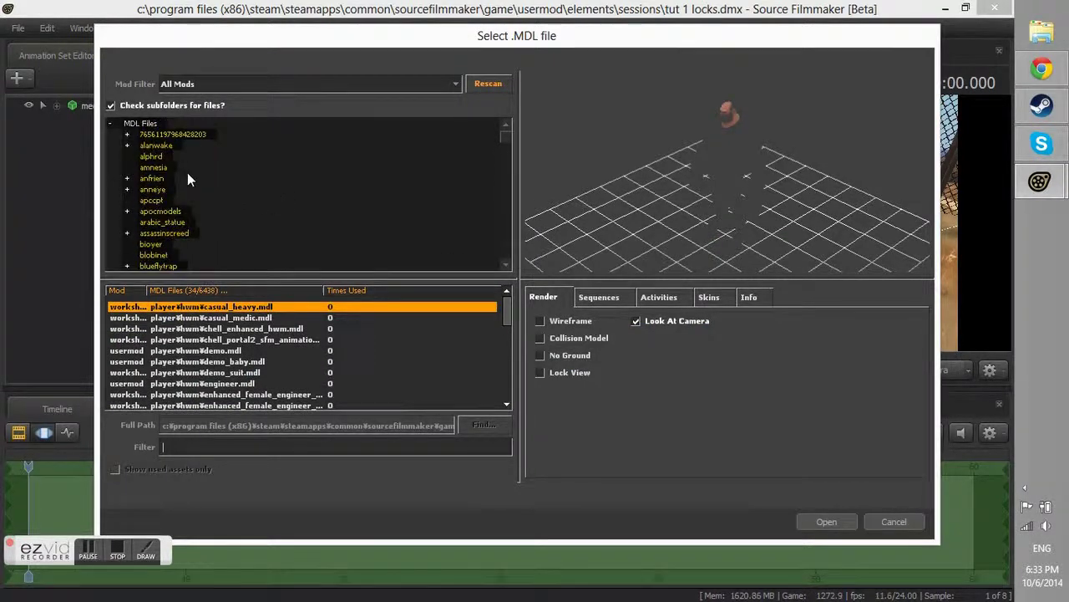
pyautogui.click(142, 123)
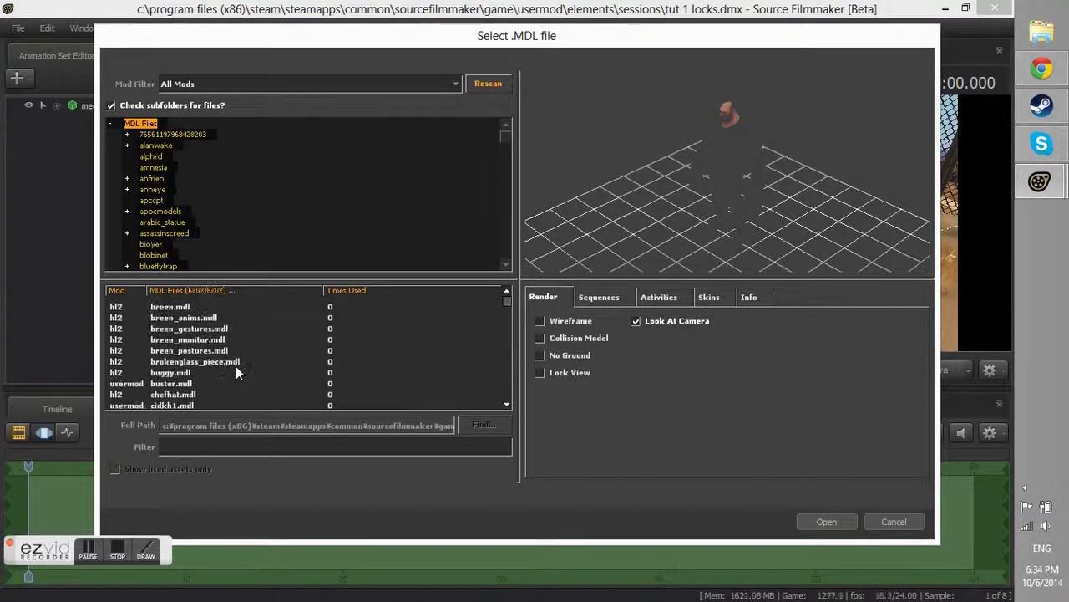
pyautogui.scroll(-10, 236, 366)
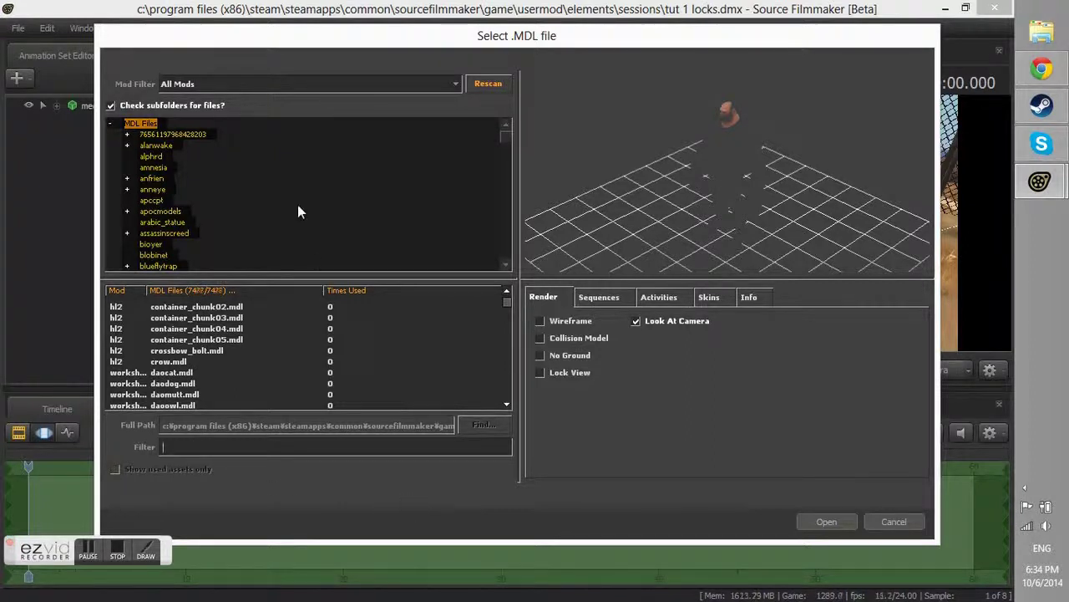
pyautogui.scroll(-3, 293, 213)
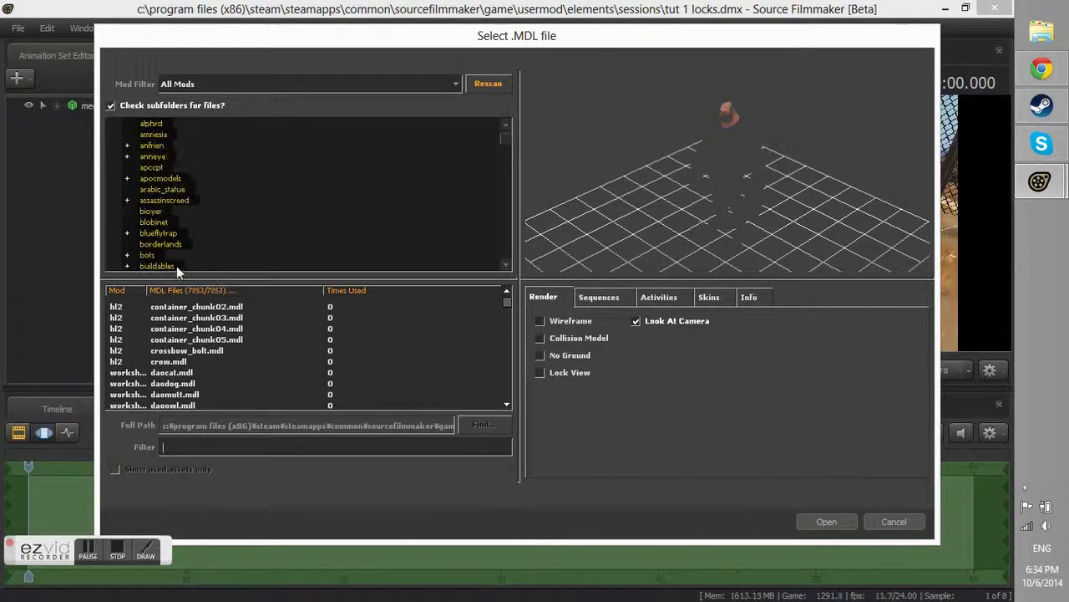
pyautogui.scroll(1, 286, 232)
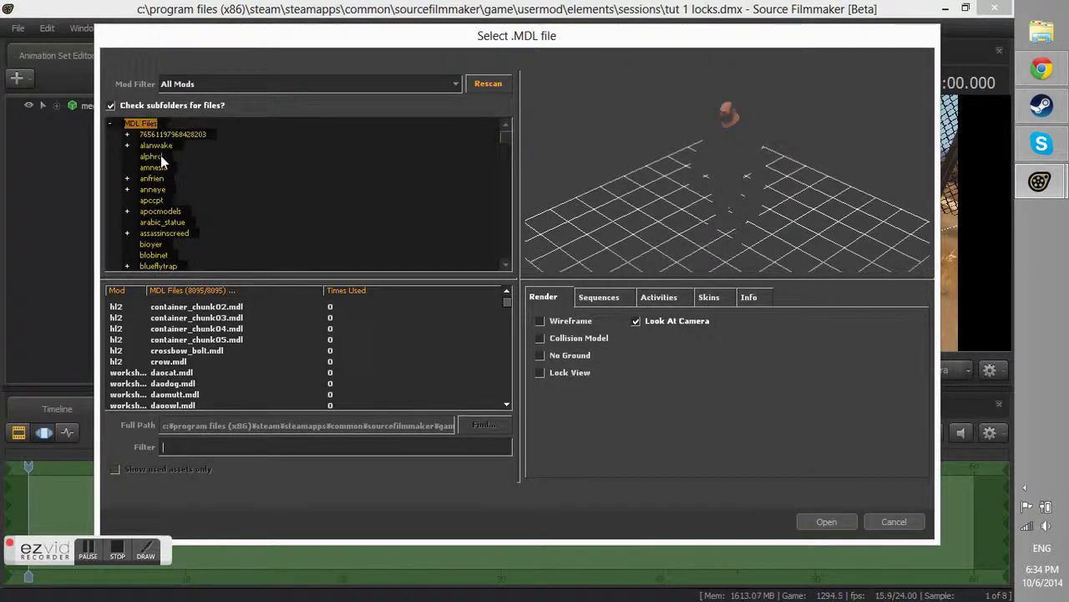
# - Preview models from several folders, including apocmodels, borderlands, blobinet, casey and buildables
pyautogui.click(167, 136)
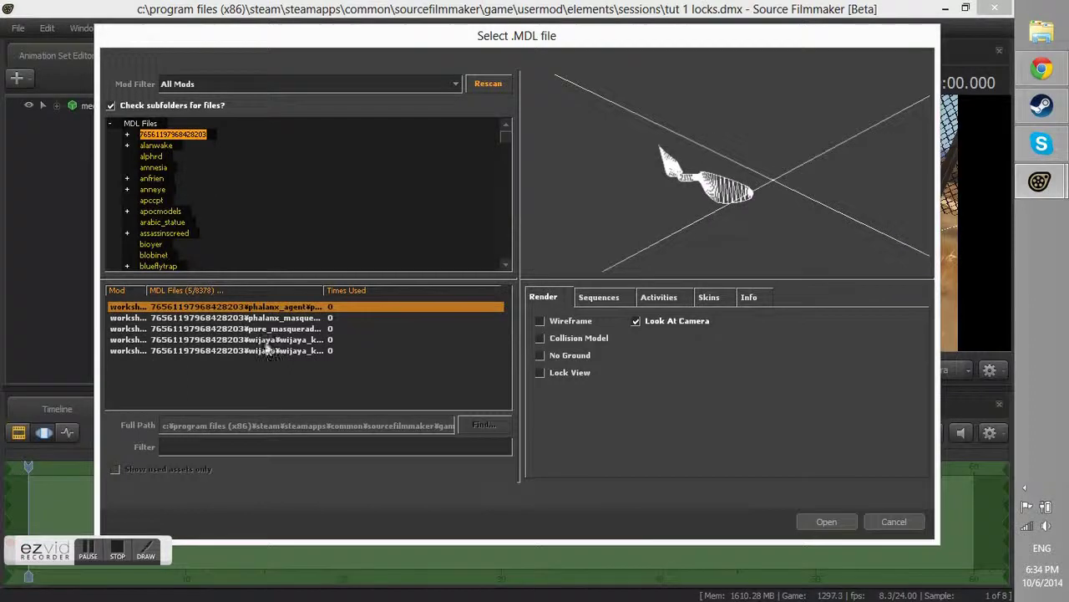
pyautogui.click(159, 211)
pyautogui.scroll(-1, 199, 236)
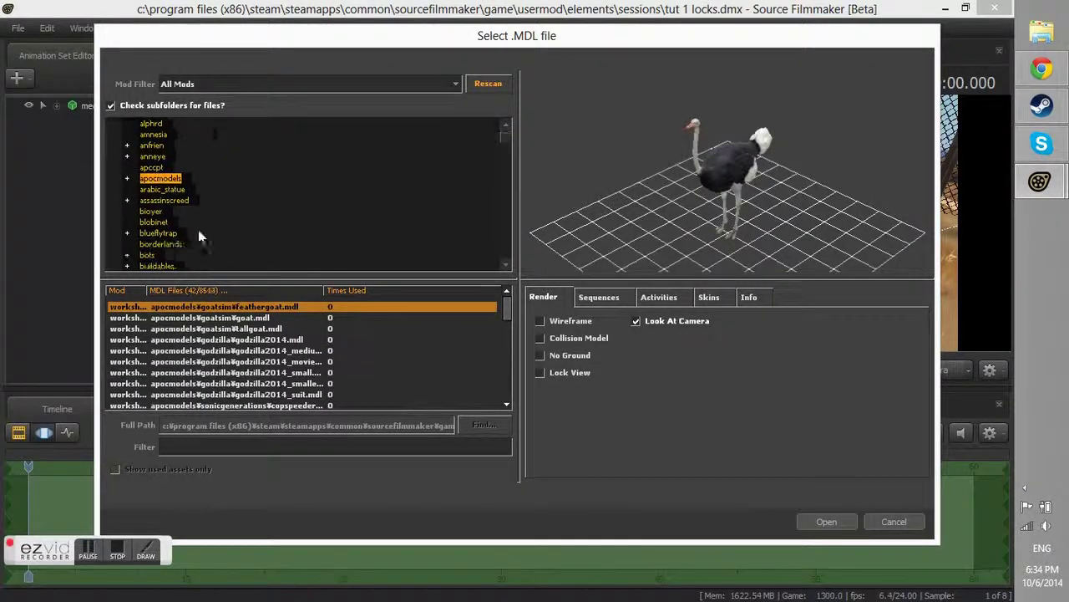
pyautogui.click(164, 244)
pyautogui.scroll(-2, 171, 235)
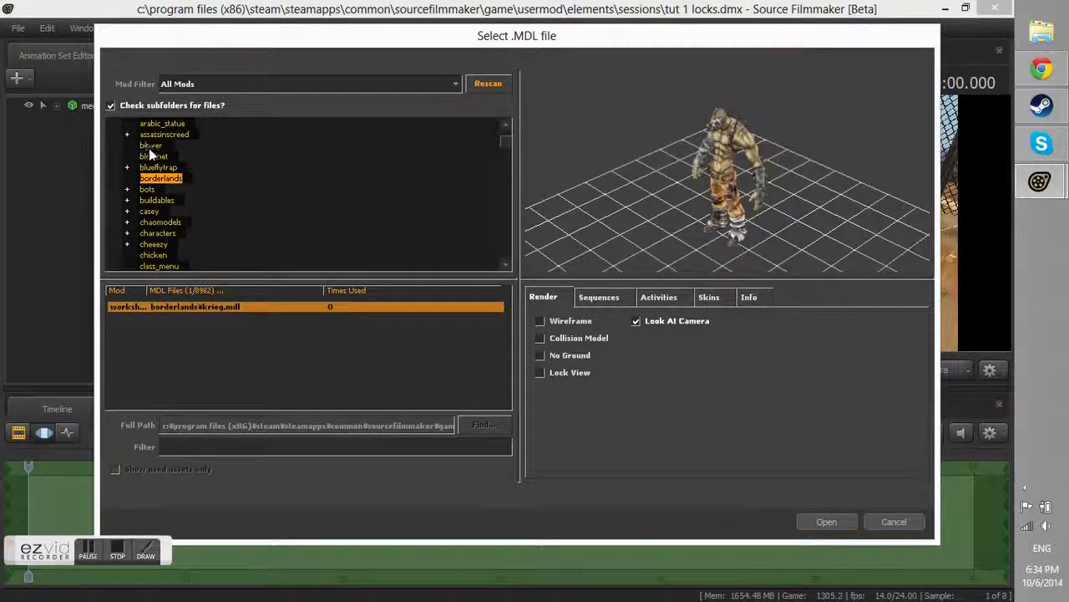
pyautogui.click(152, 158)
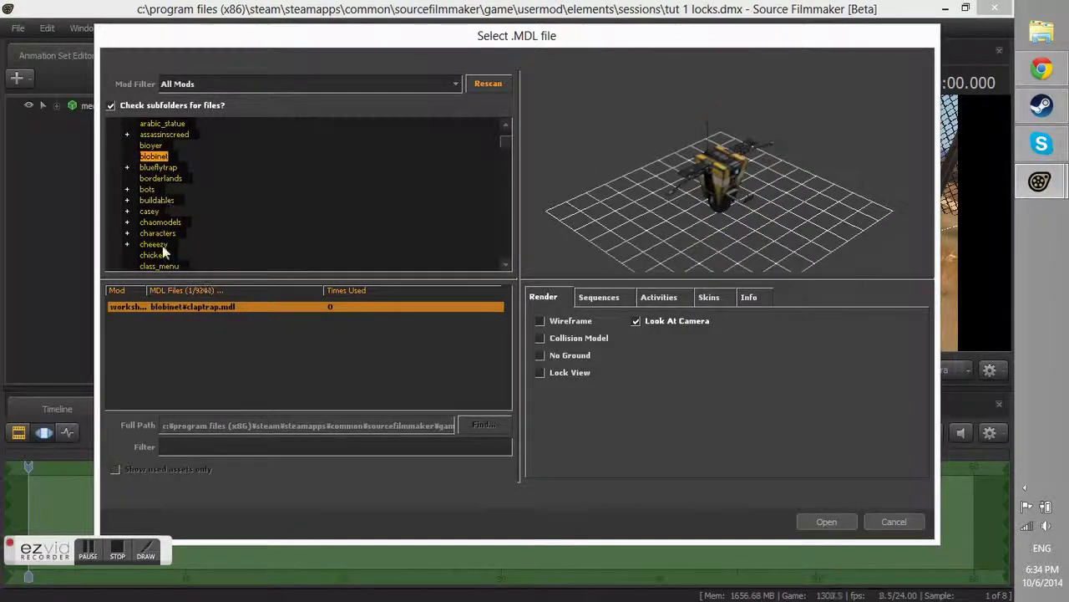
pyautogui.click(146, 212)
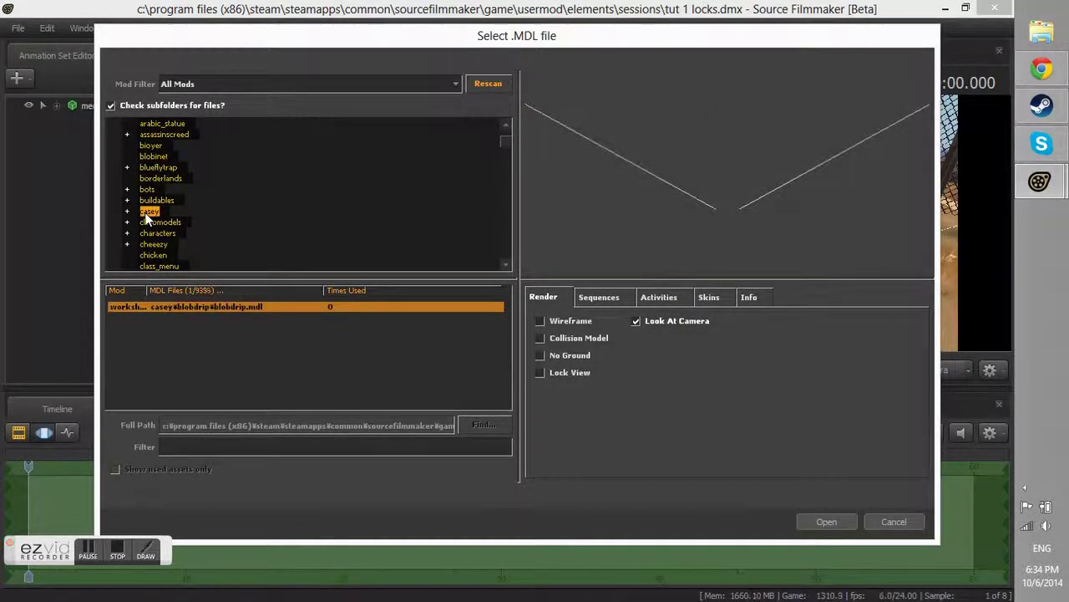
pyautogui.click(151, 201)
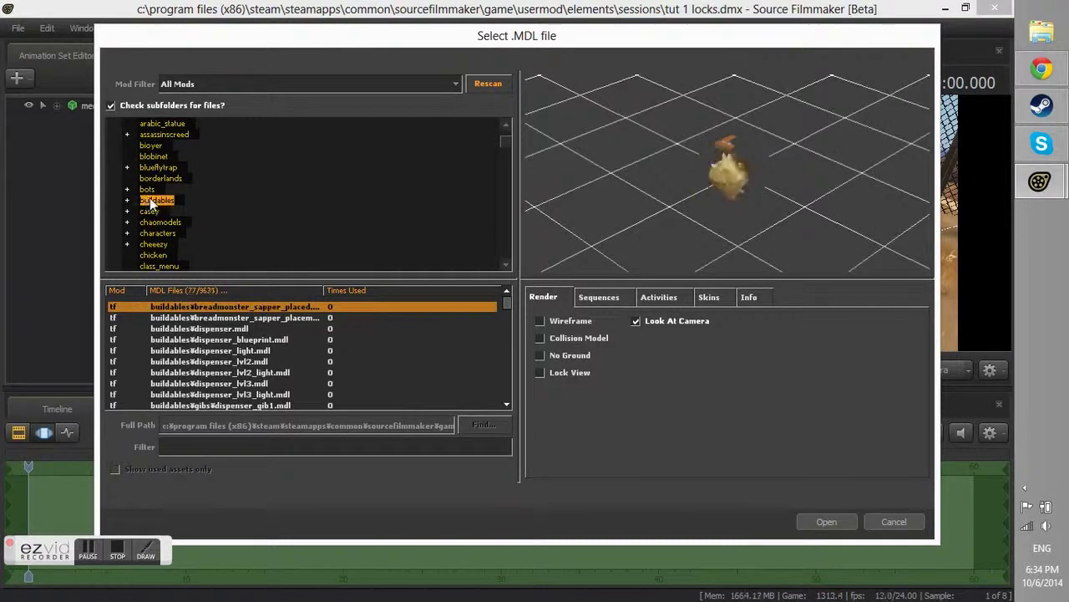
pyautogui.click(161, 177)
pyautogui.scroll(-4, 213, 185)
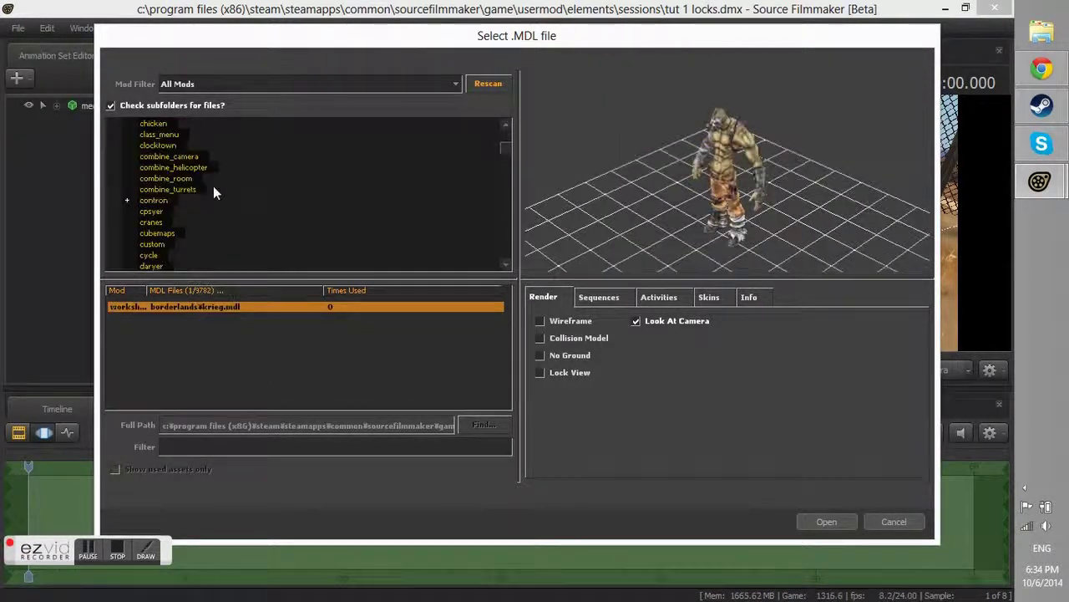
# - Look through the complete list of model folders for a suitable prop
pyautogui.scroll(-20, 238, 244)
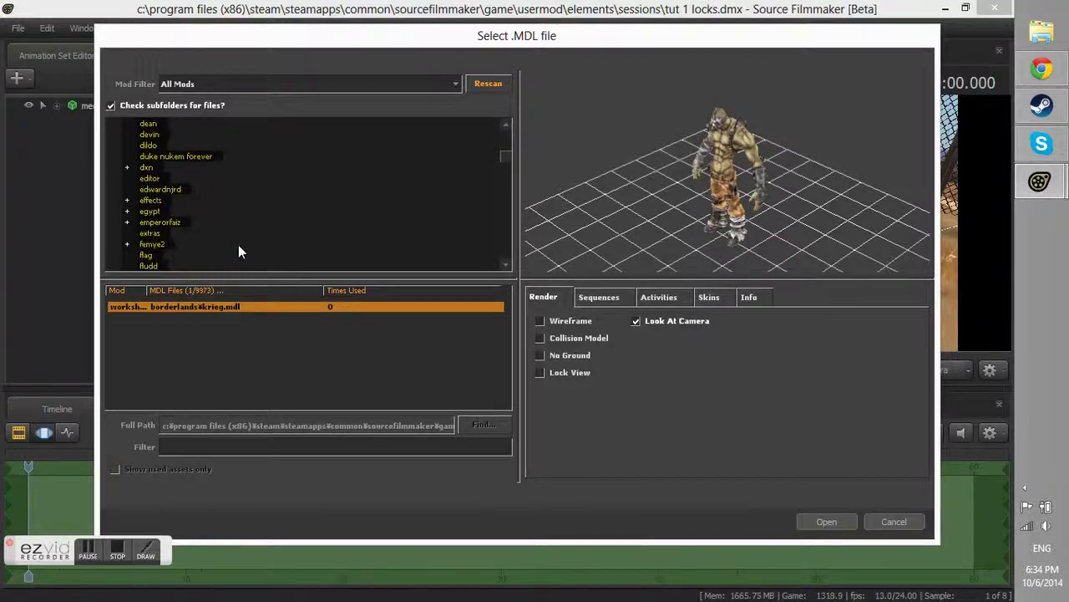
pyautogui.scroll(20, 237, 247)
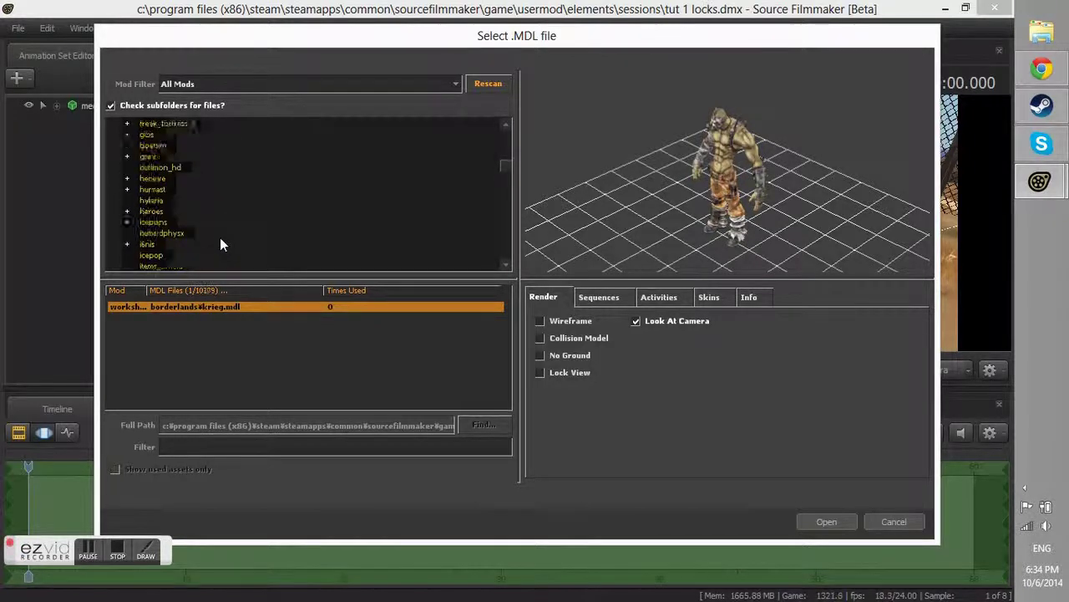
pyautogui.scroll(-20, 216, 242)
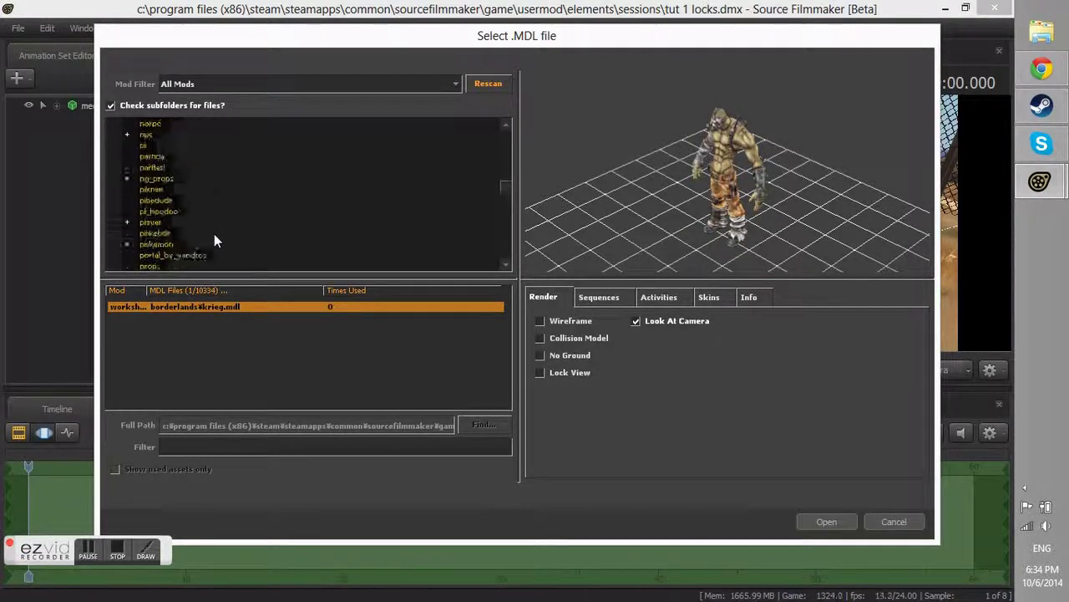
pyautogui.scroll(-20, 214, 236)
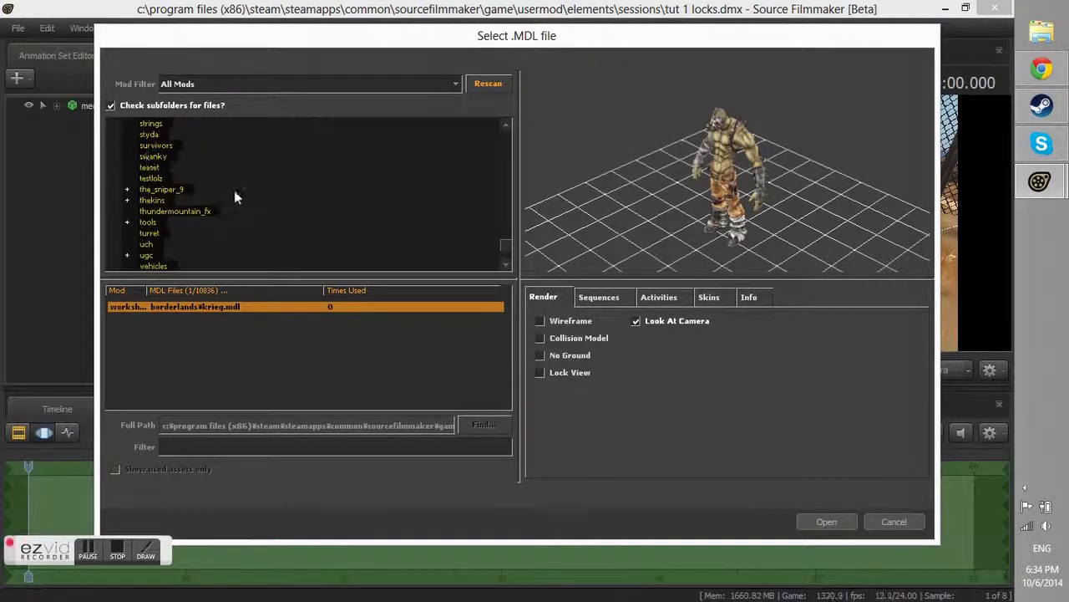
pyautogui.scroll(-2, 250, 201)
pyautogui.scroll(-2, 267, 207)
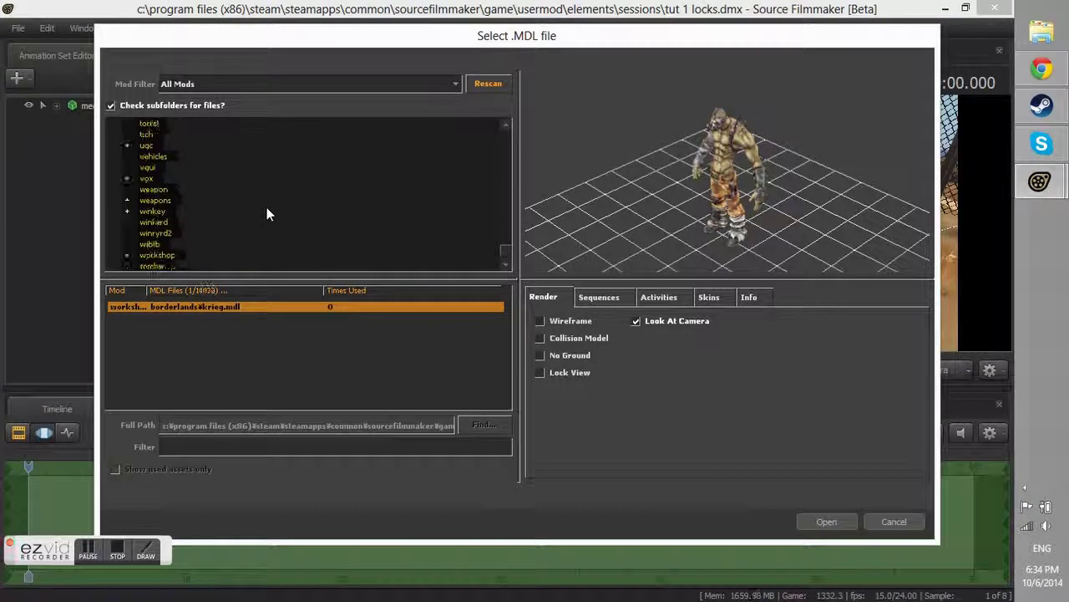
pyautogui.scroll(12, 260, 206)
pyautogui.scroll(20, 276, 207)
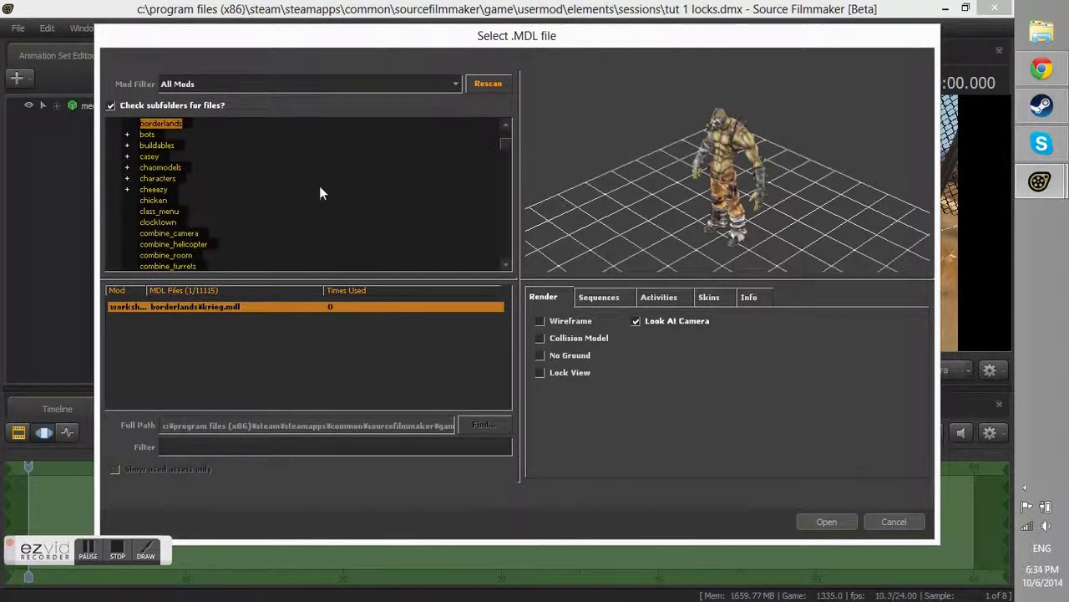
pyautogui.scroll(3, 225, 163)
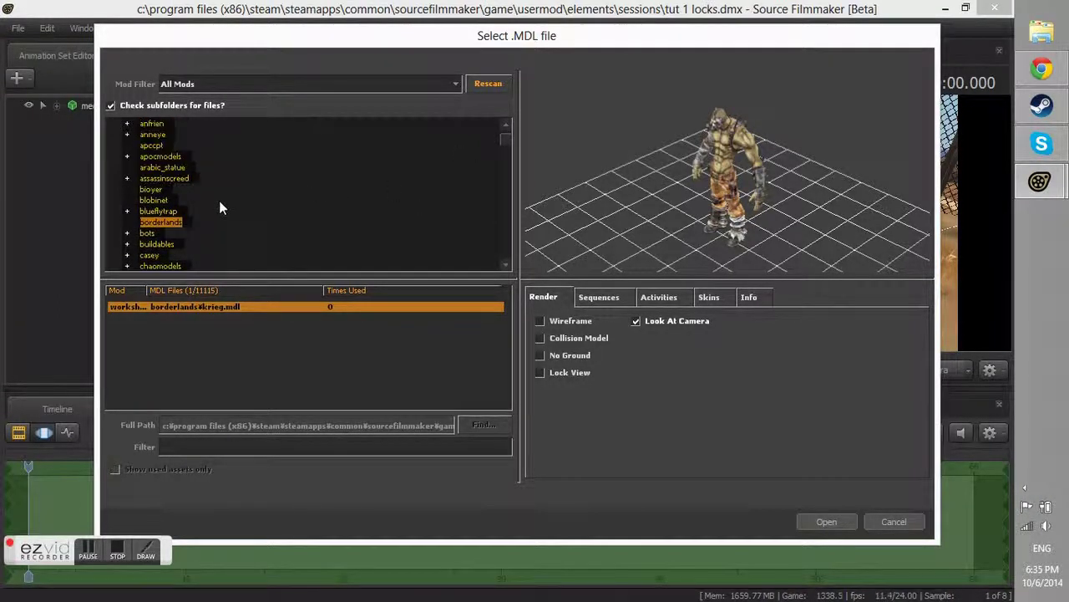
# - Rescan the model library, list all MDL files and filter them by "sword"
pyautogui.click(482, 81)
pyautogui.click(128, 127)
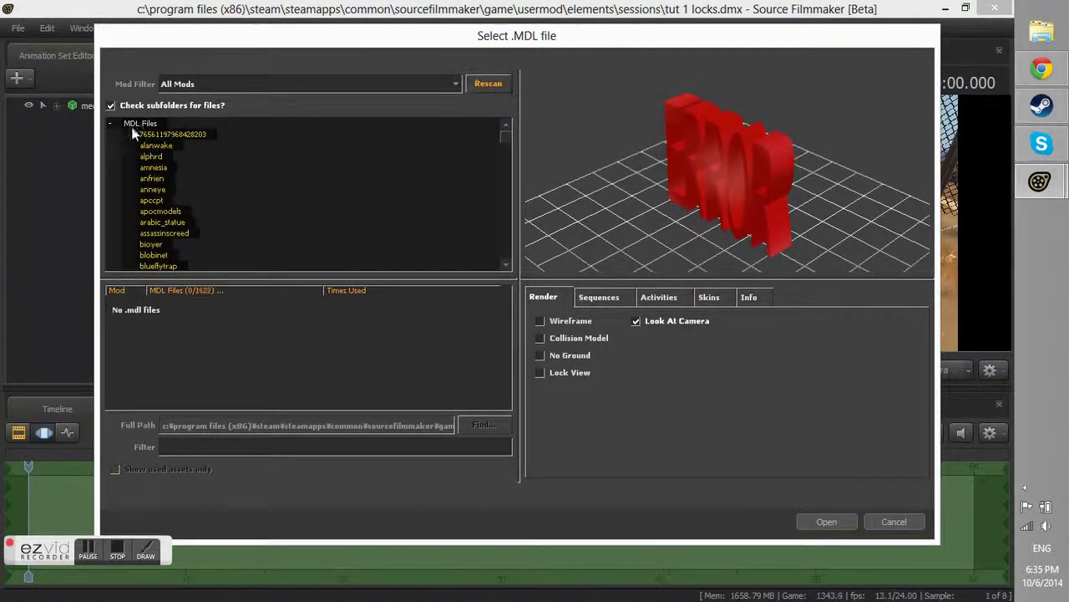
pyautogui.scroll(-1, 293, 192)
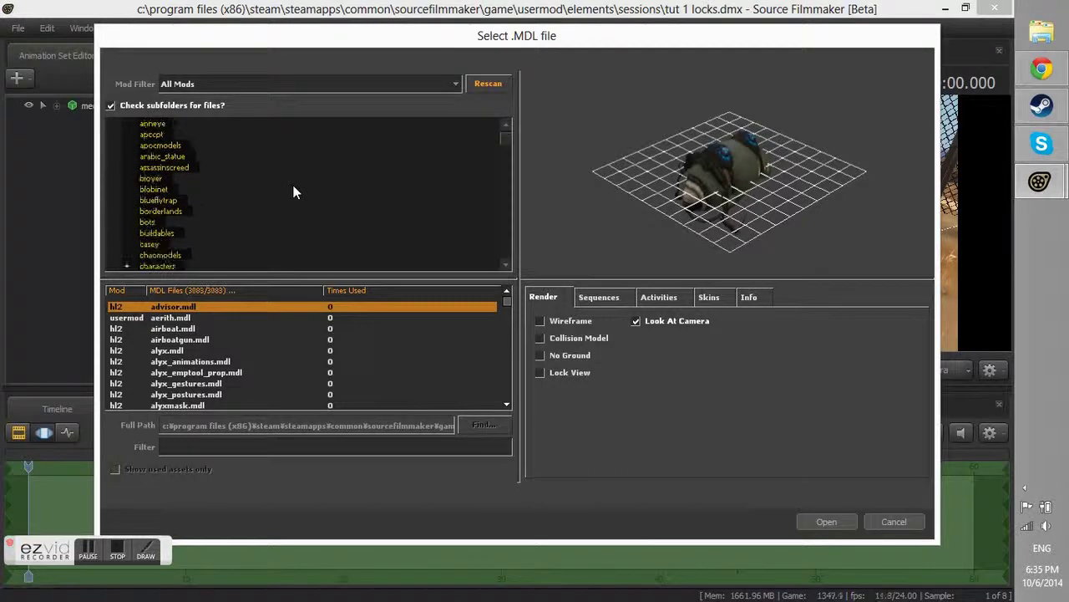
pyautogui.click(244, 446)
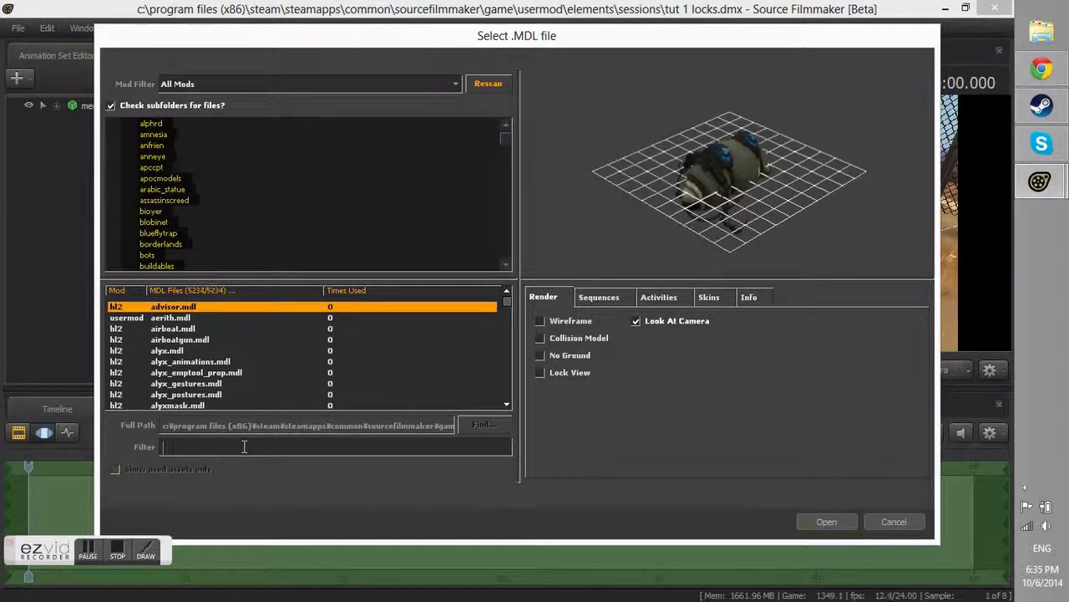
pyautogui.write('sword')
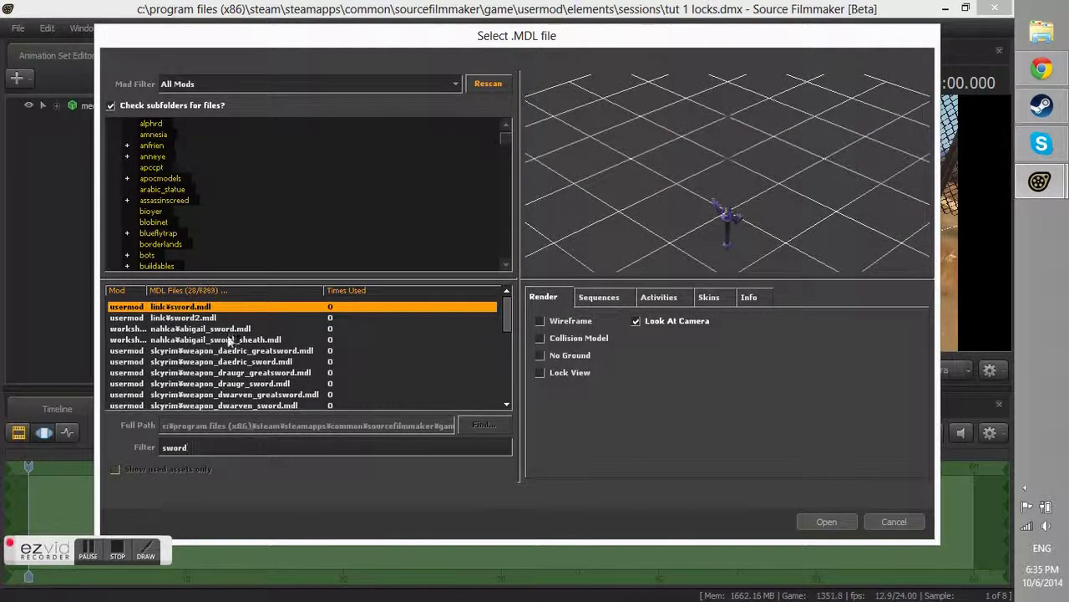
# - Preview several of the filtered sword models, including abigail_sword_sheath and Kirby's weapon_sword
pyautogui.click(237, 340)
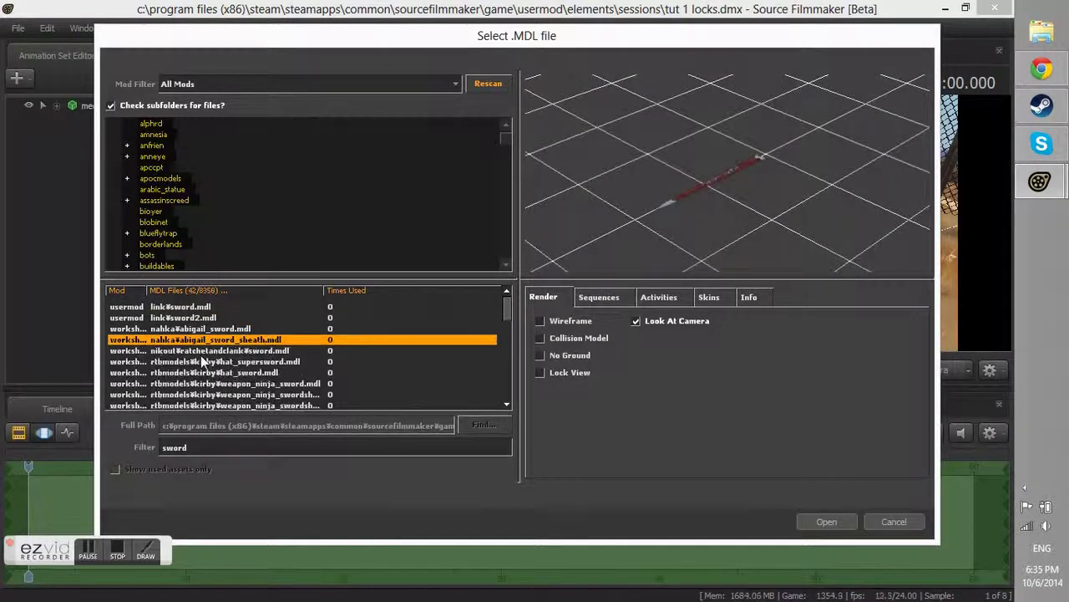
pyautogui.click(232, 384)
pyautogui.scroll(-3, 267, 372)
pyautogui.click(252, 361)
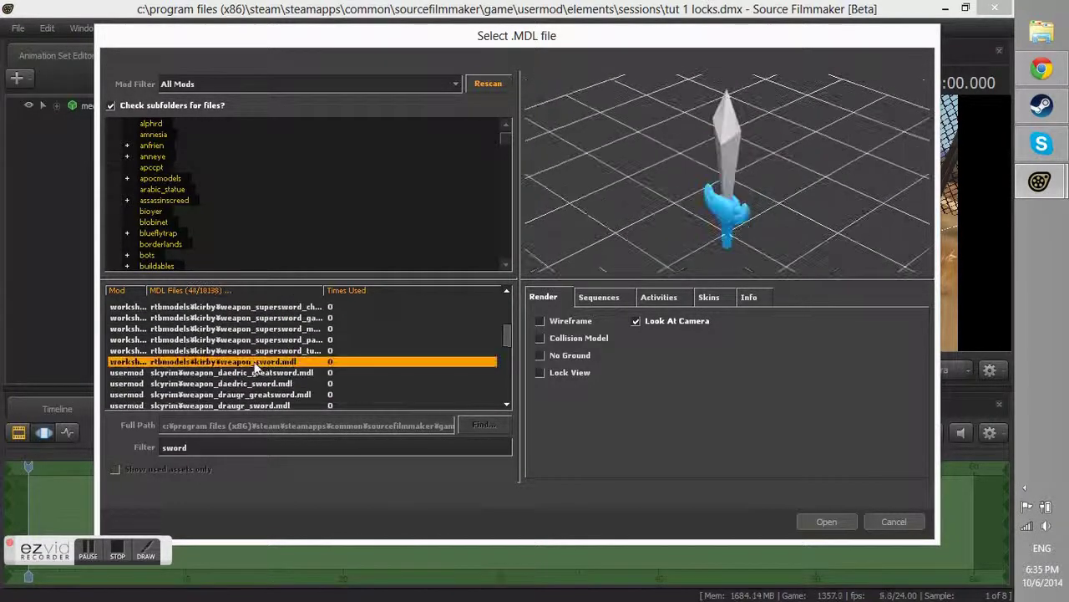
pyautogui.scroll(-1, 276, 386)
pyautogui.scroll(-1, 276, 386)
pyautogui.click(280, 382)
pyautogui.scroll(-6, 284, 368)
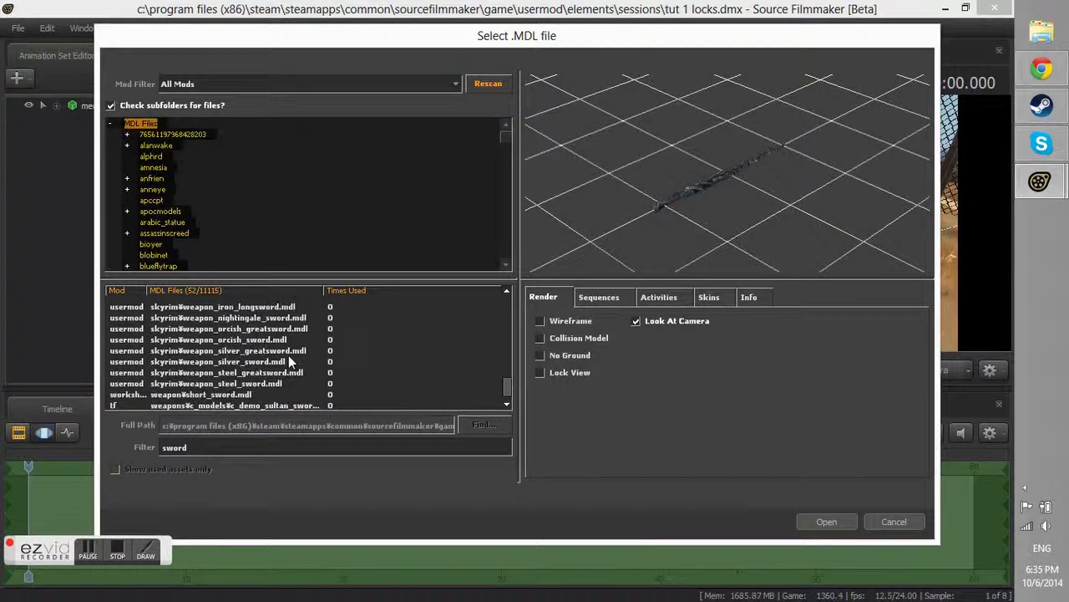
# - Preview the demo sultan sword and add the c_scout_sword model to the scene
pyautogui.click(226, 393)
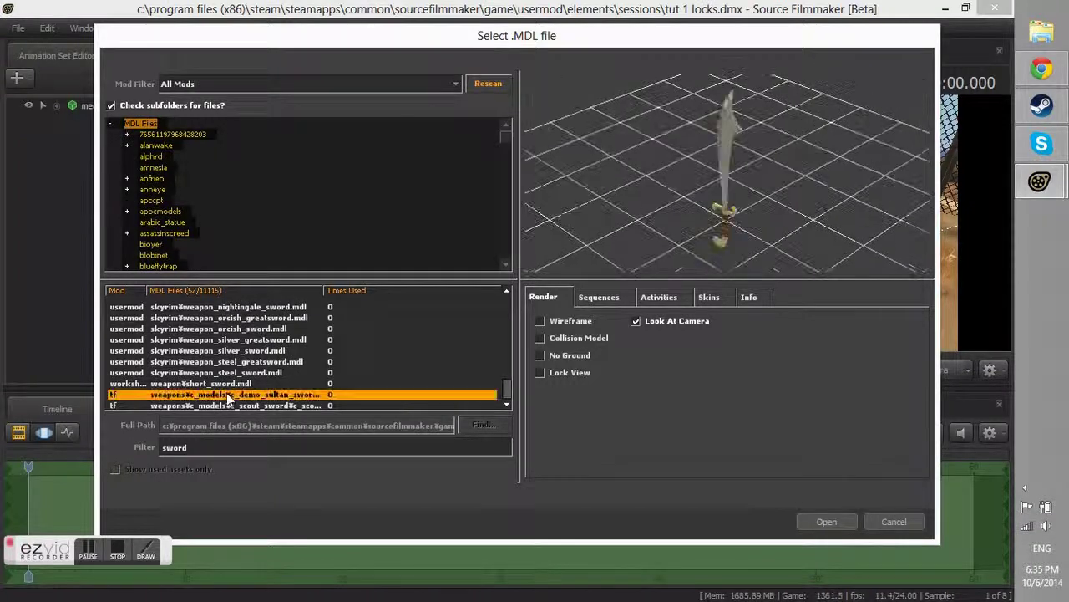
pyautogui.click(276, 406)
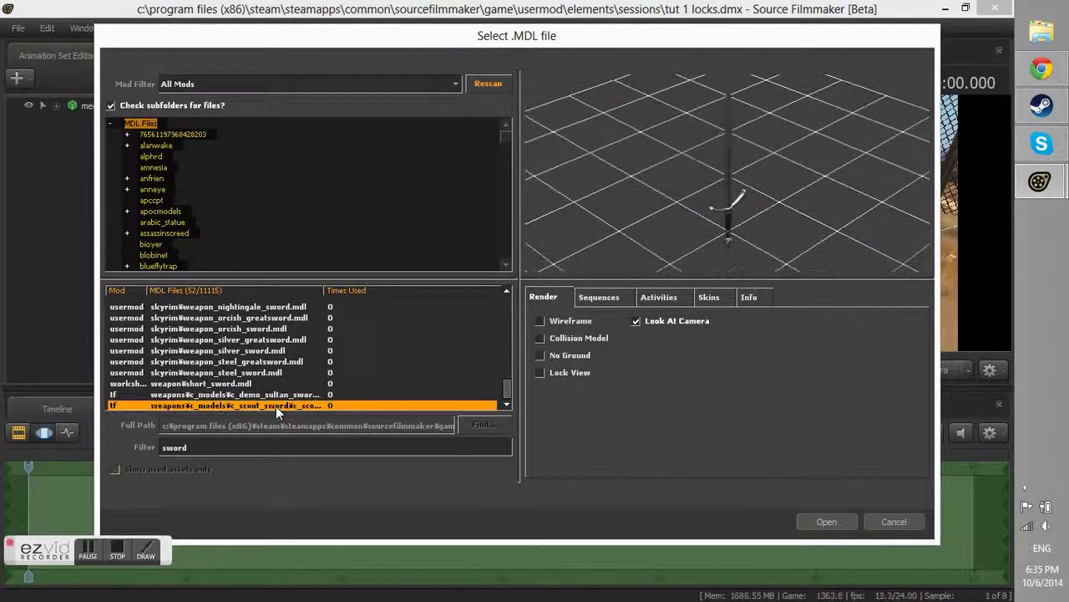
pyautogui.click(802, 521)
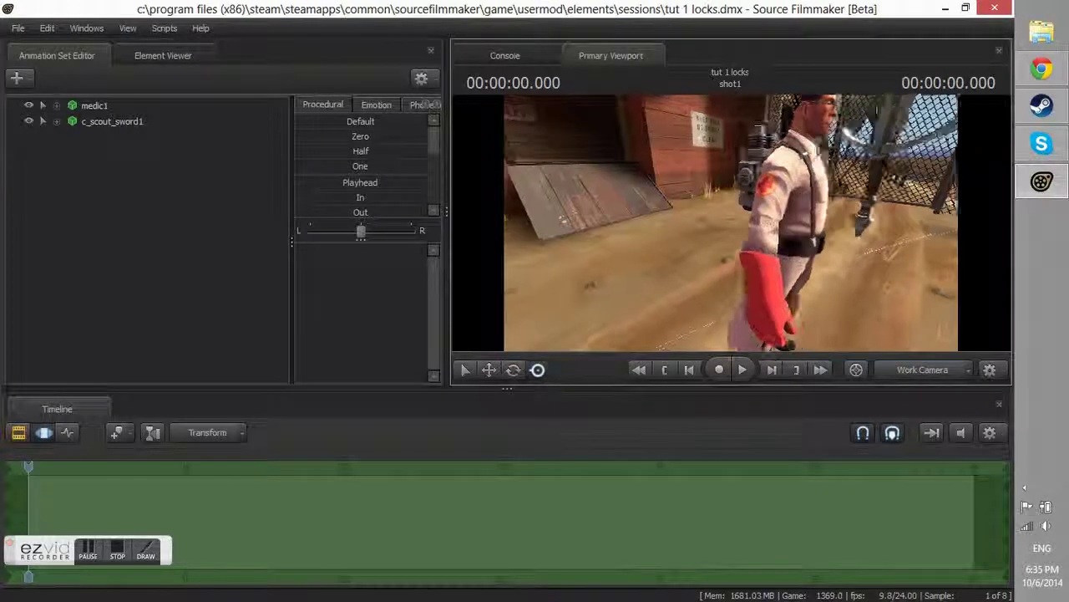
# - Select the scout sword's animation set and view the sword together with the medic
pyautogui.moveTo(731, 222); pyautogui.dragTo(769, 217)
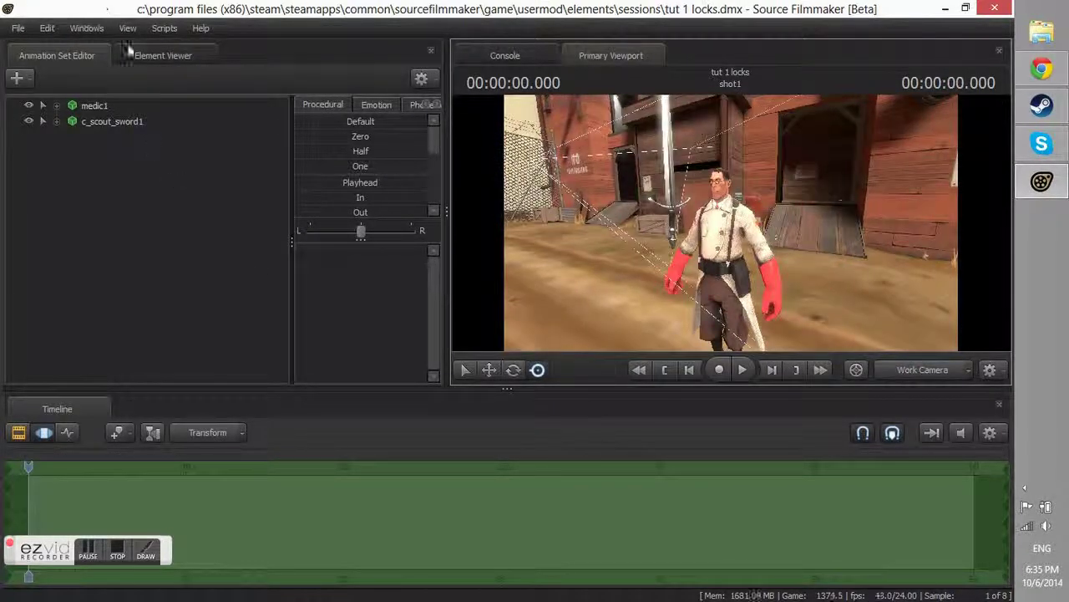
pyautogui.click(131, 126)
pyautogui.moveTo(975, 310); pyautogui.dragTo(936, 301)
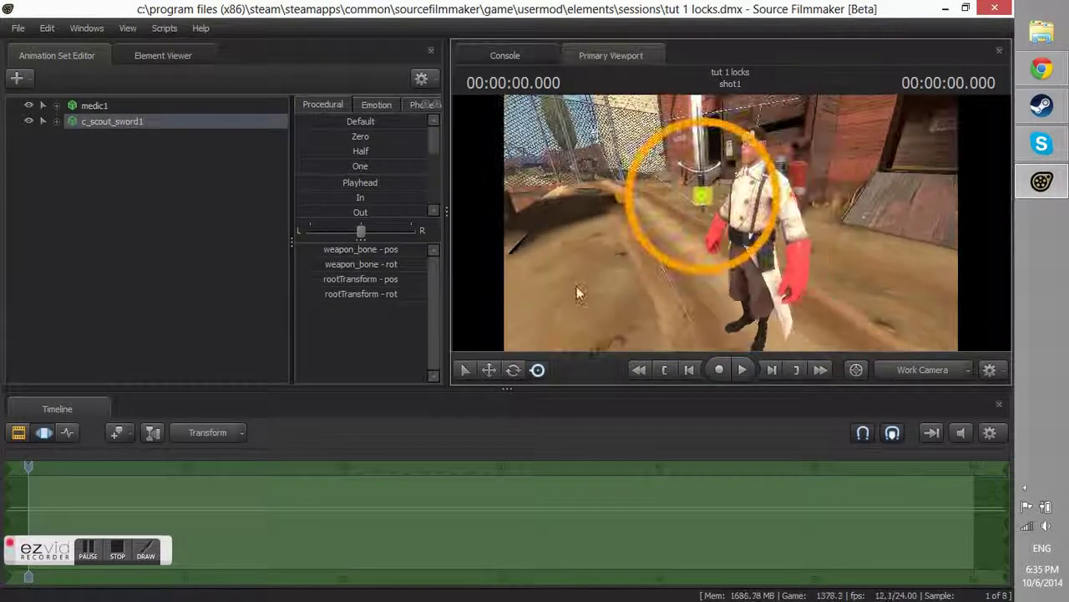
# - Expand the Body and Other control groups of both the medic and the scout sword
pyautogui.click(56, 123)
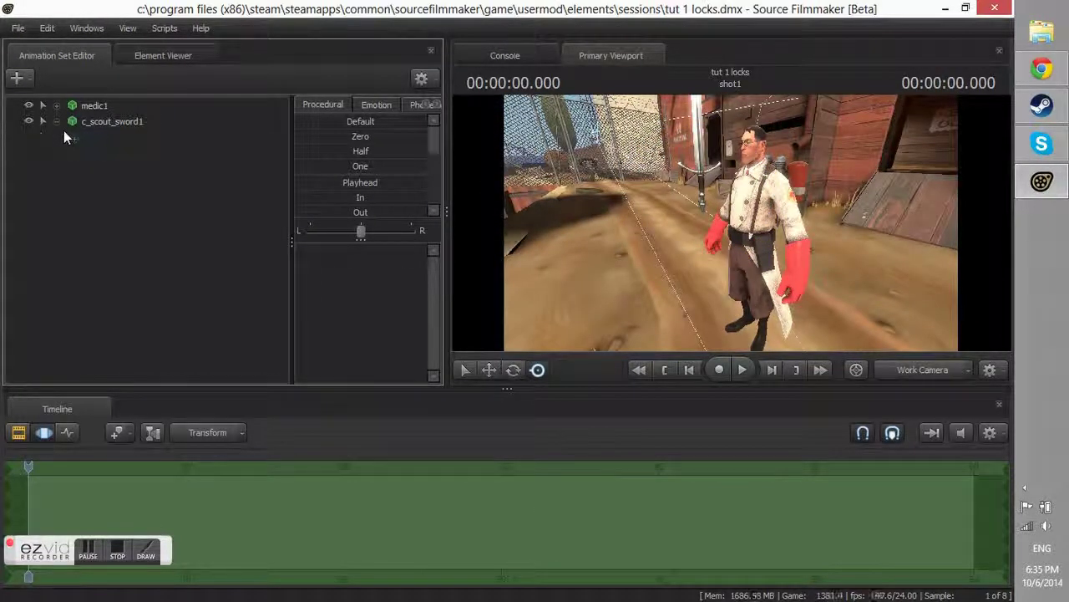
pyautogui.click(73, 136)
pyautogui.click(56, 105)
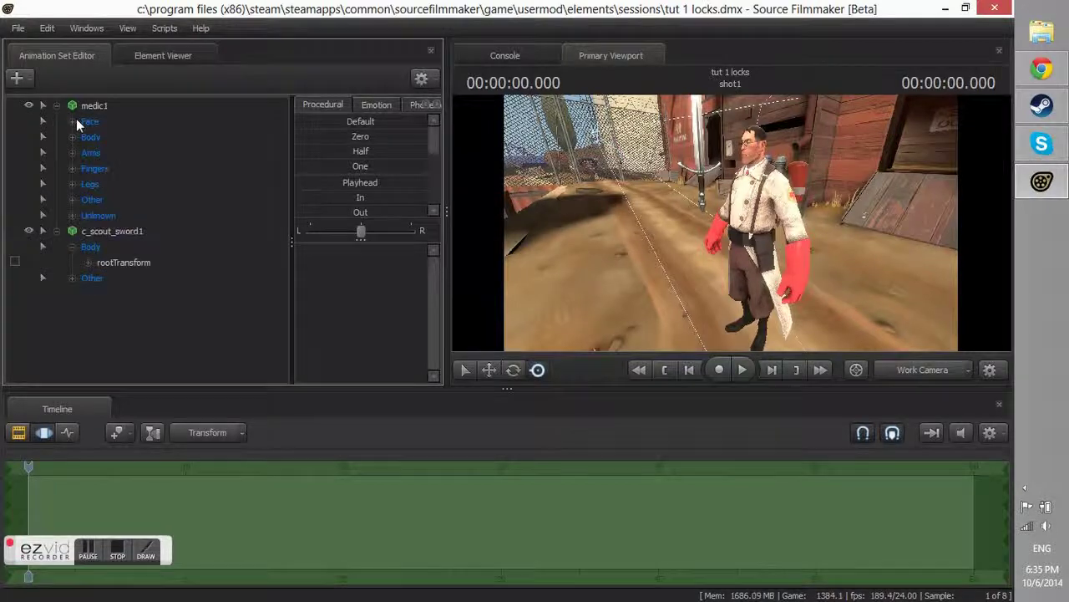
pyautogui.click(72, 121)
pyautogui.scroll(-1, 74, 374)
pyautogui.click(72, 372)
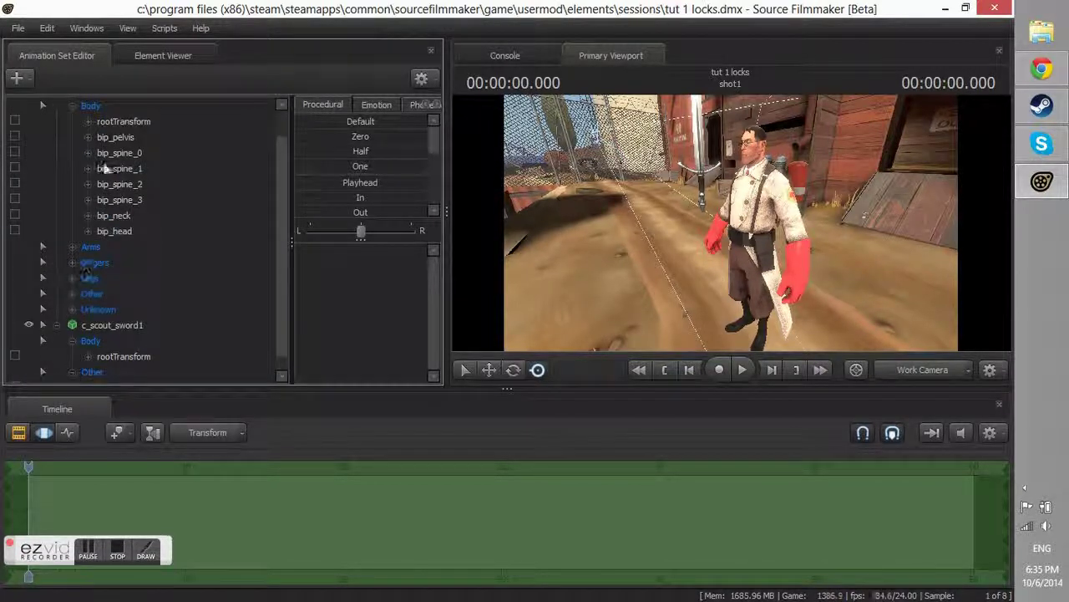
pyautogui.click(73, 293)
pyautogui.scroll(-1, 126, 332)
pyautogui.scroll(4, 121, 165)
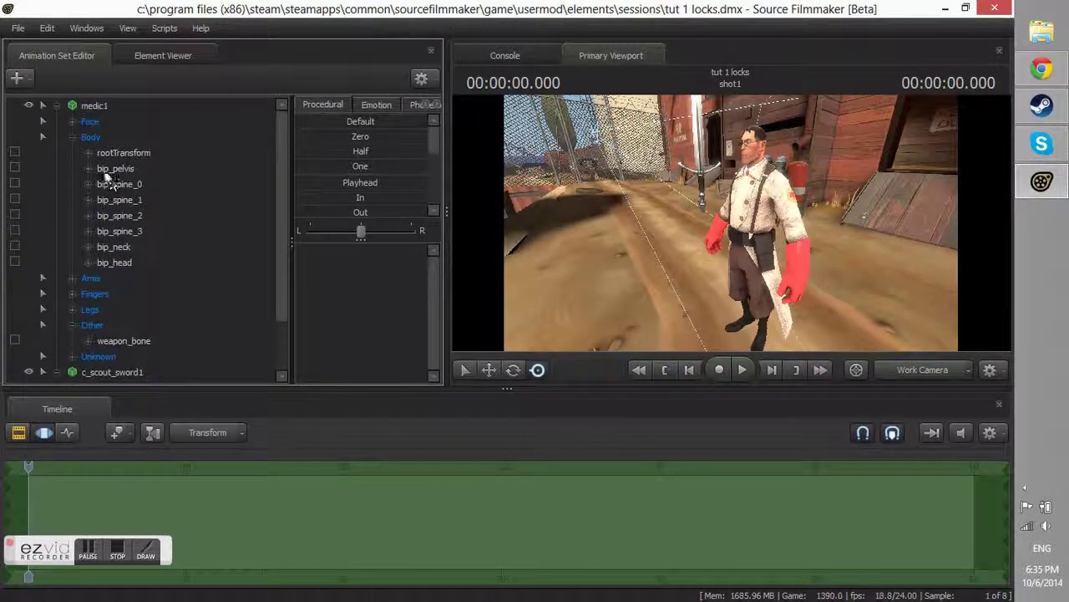
# - Lock the scout sword's rootTransform to the medic's rootTransform and collapse the sword's Body group
pyautogui.click(112, 152)
pyautogui.moveTo(142, 390); pyautogui.dragTo(108, 343)
pyautogui.click(109, 342)
pyautogui.click(70, 325)
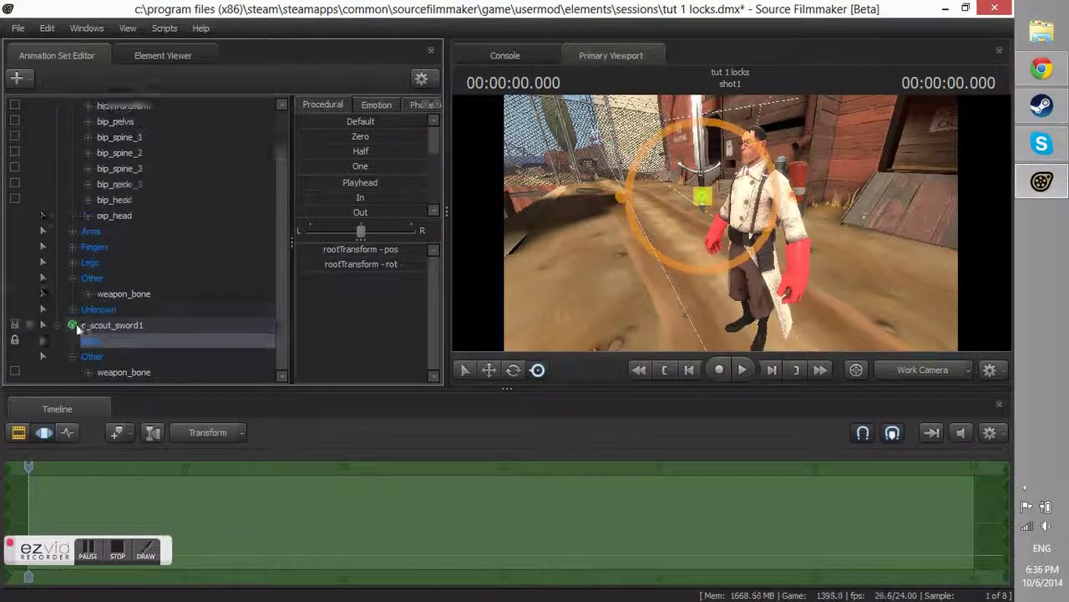